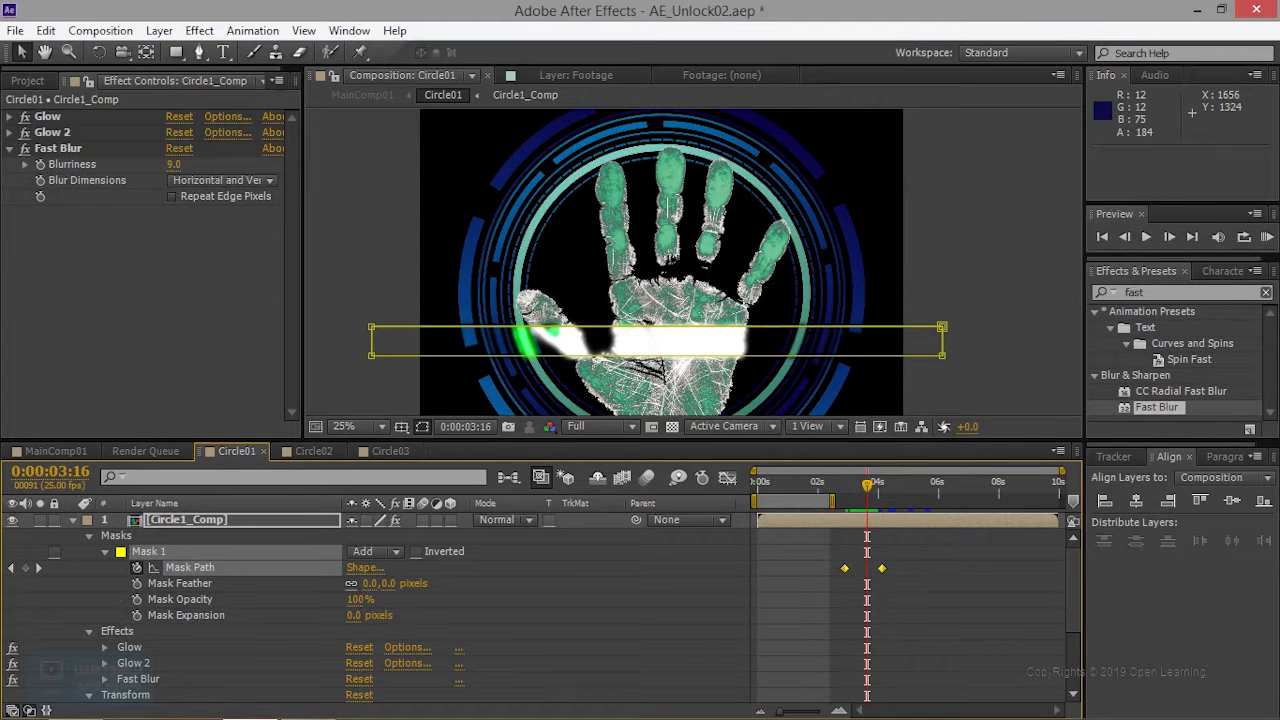
Zoom the Composition viewer to 200% and back to 100%, then pan across the Fast Blur sweep over the handprint.
scroll(850, 360, up, 4)
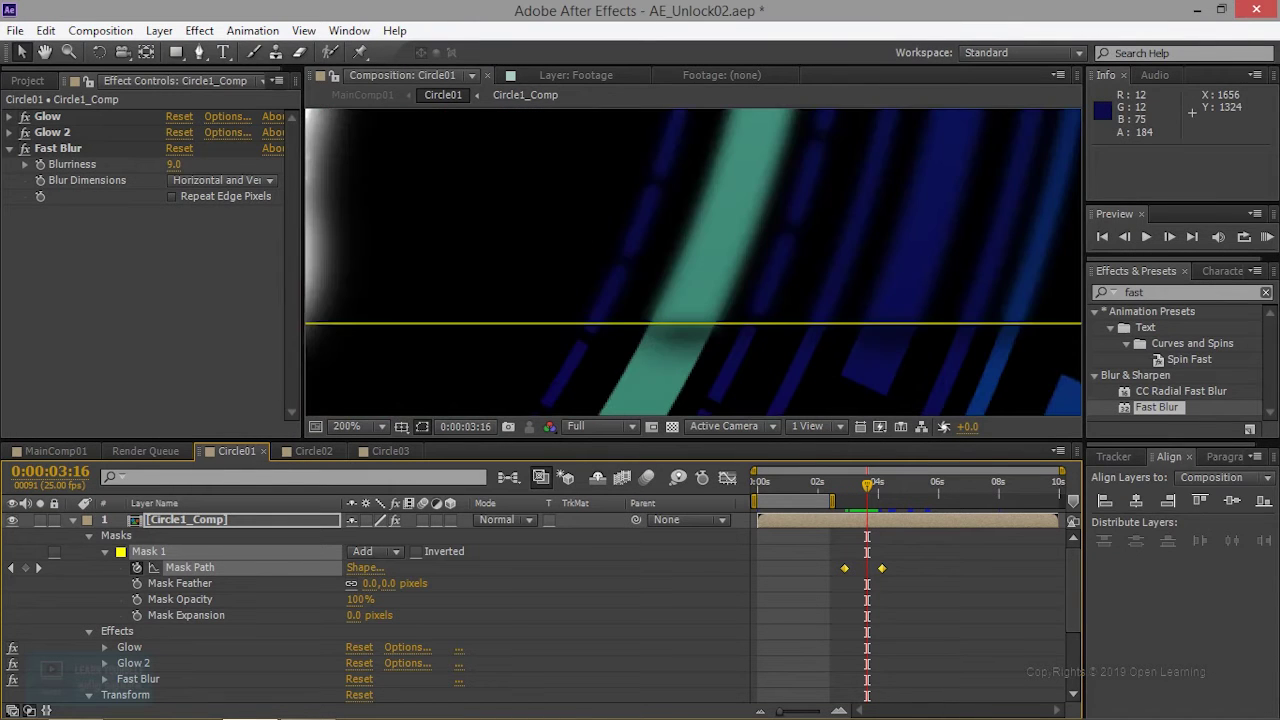
scroll(850, 360, down, 2)
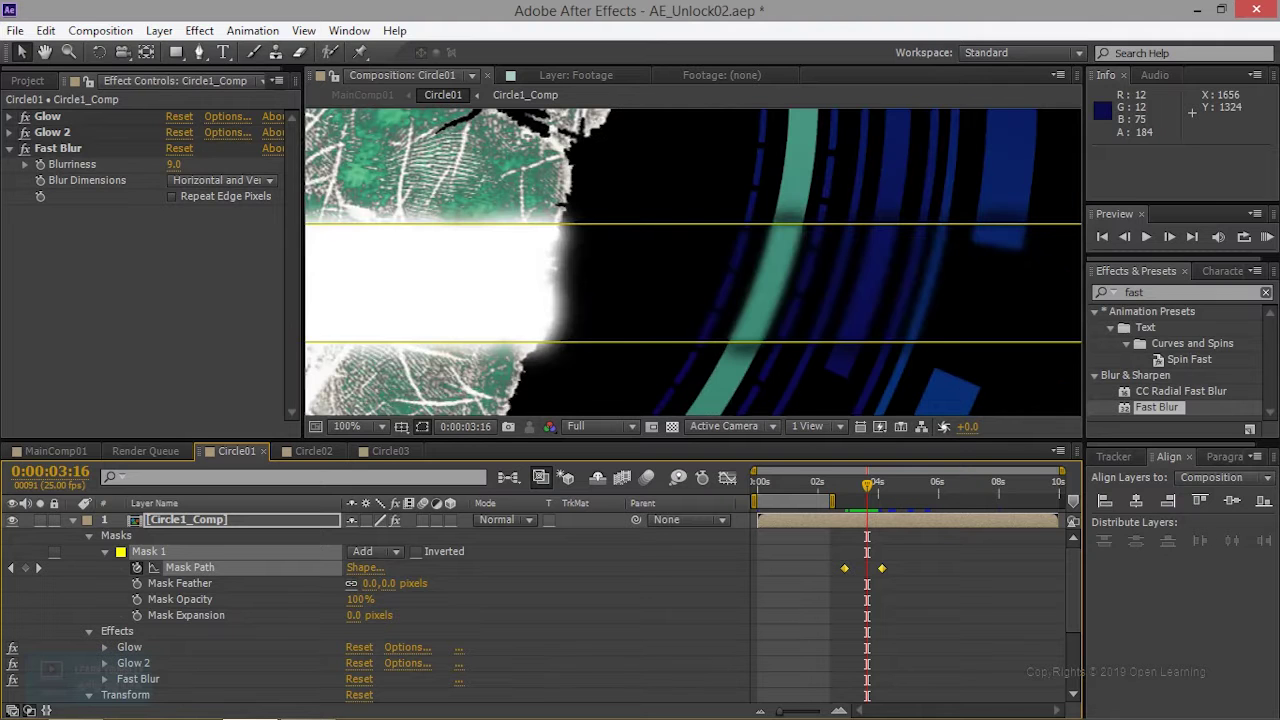
mouse_move(690, 130)
mouse_down()
mouse_move(745, 410)
mouse_move(745, 220)
mouse_up()
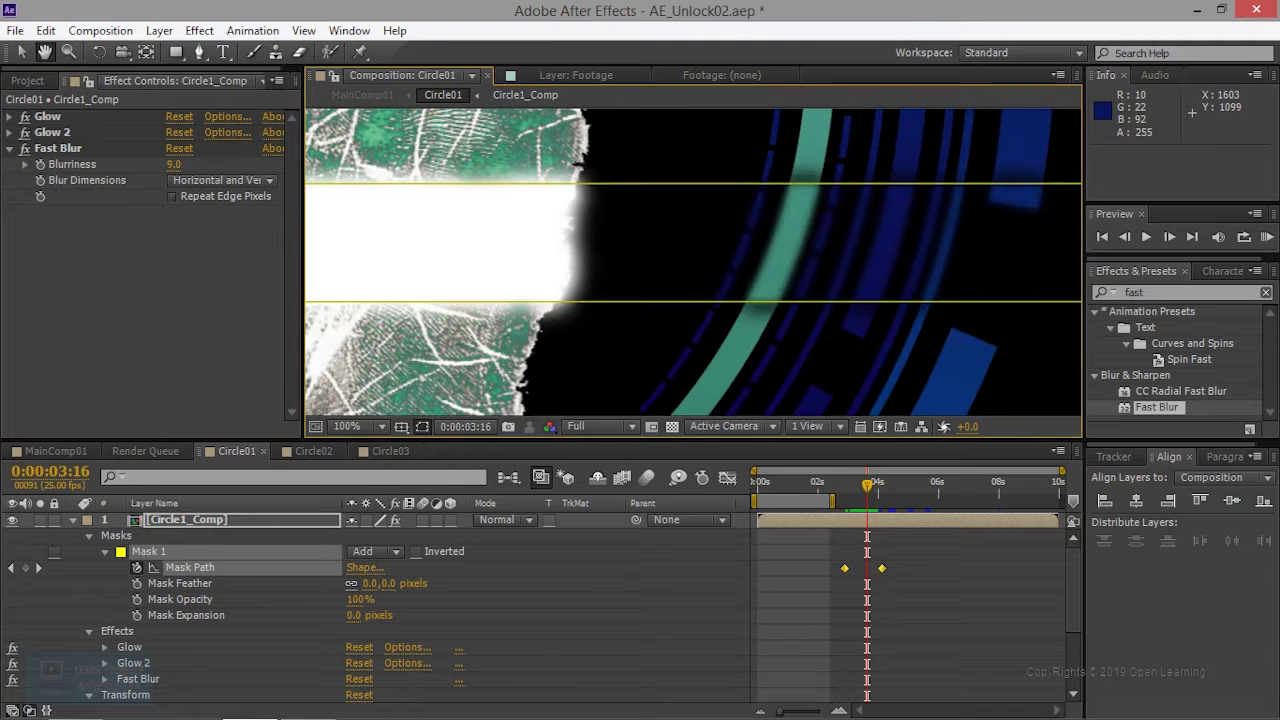
Open the Circle1_Comp precomp and bring up the Project panel's folders and footage.
double_click(191, 520)
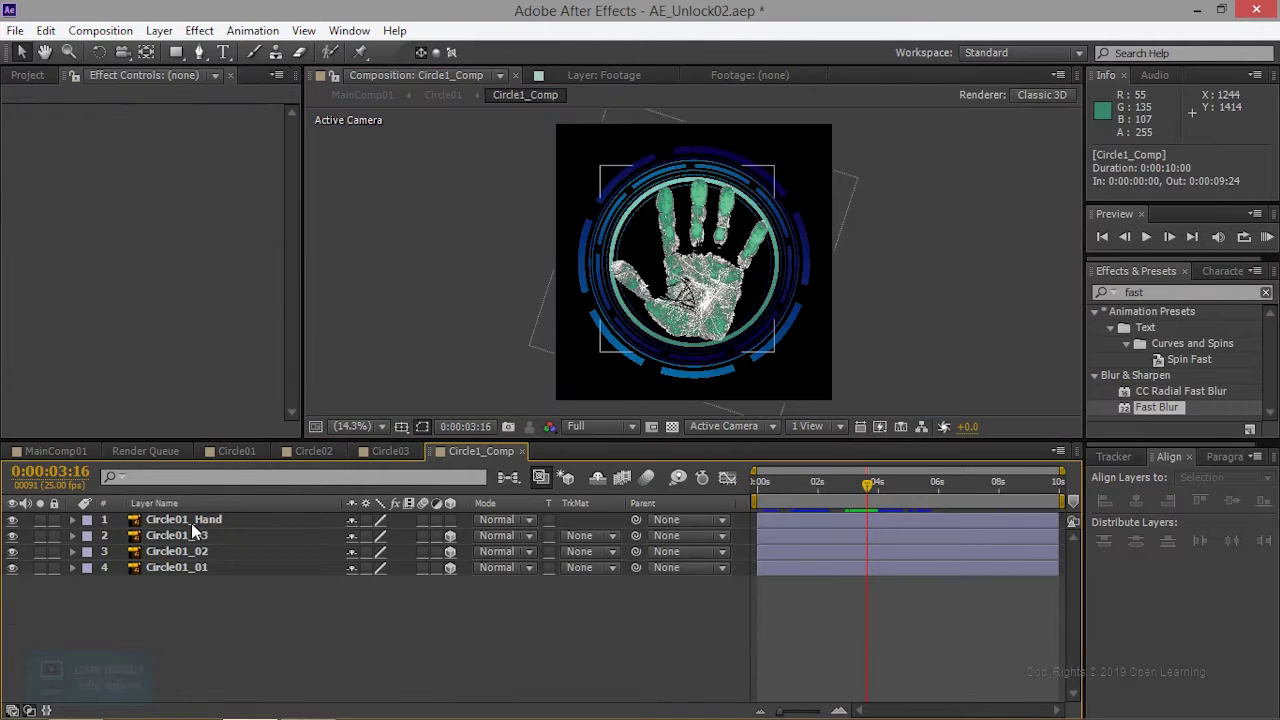
click(184, 567)
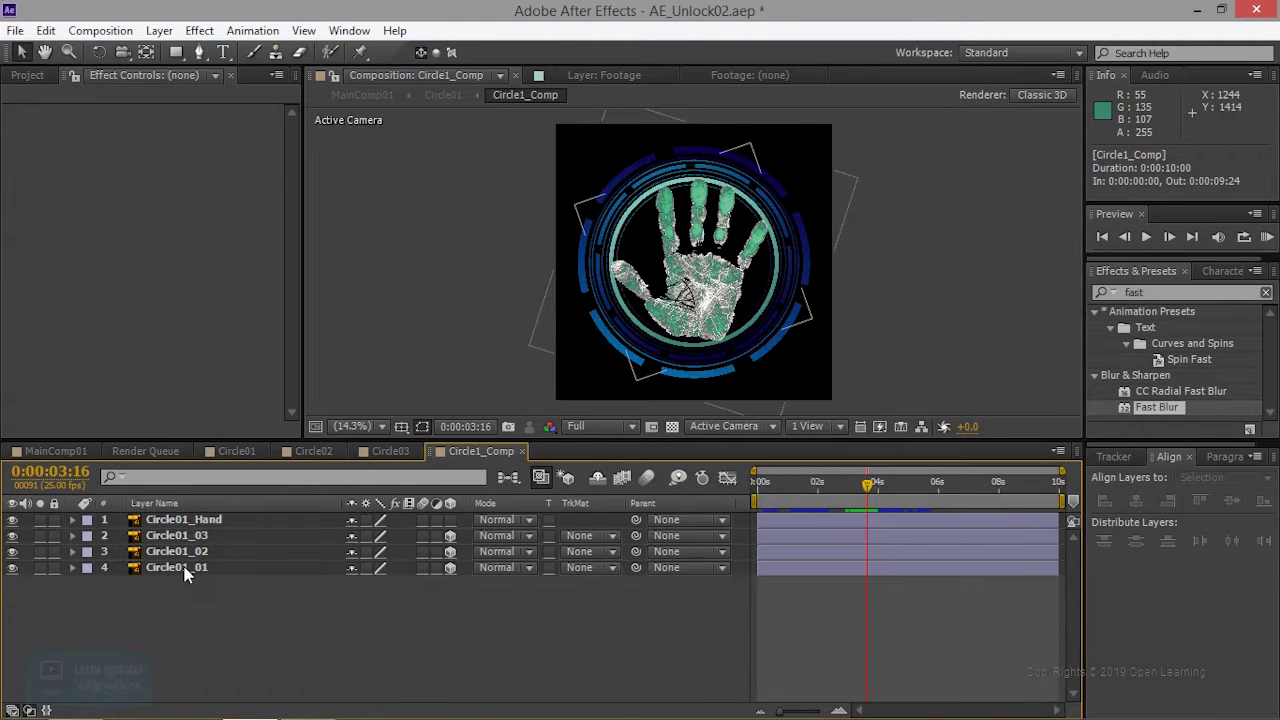
click(184, 590)
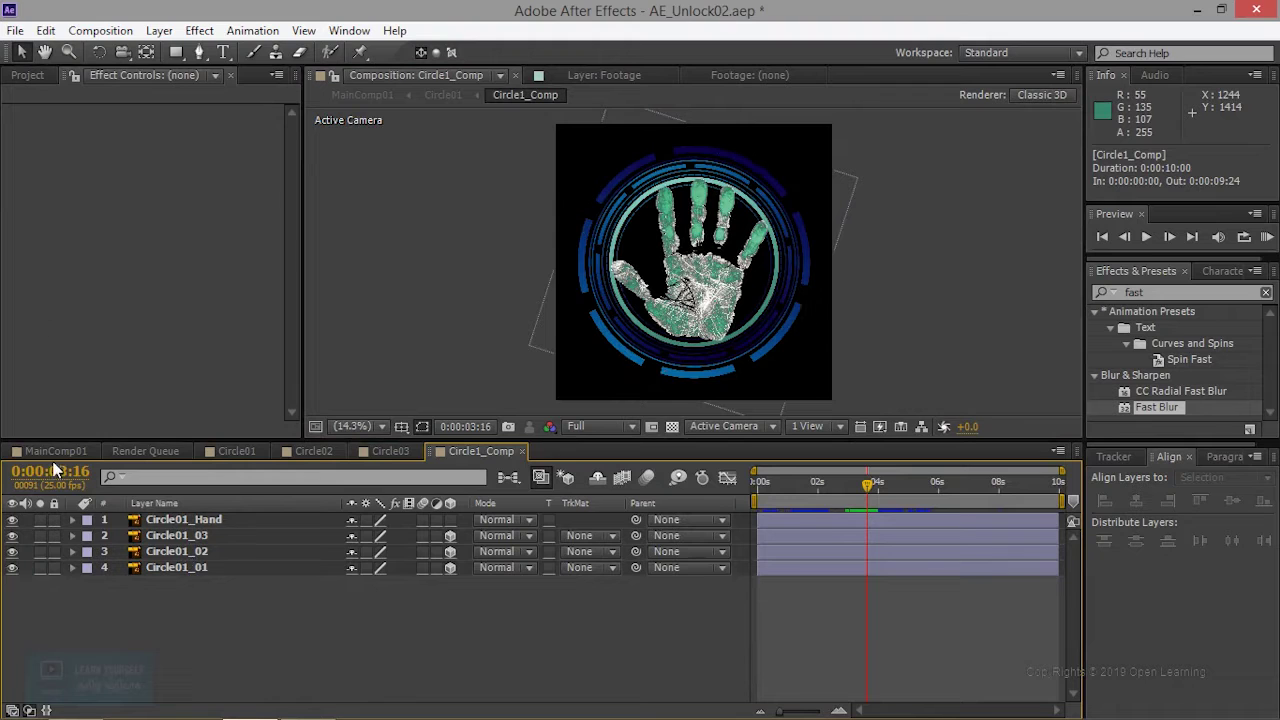
click(27, 75)
click(170, 574)
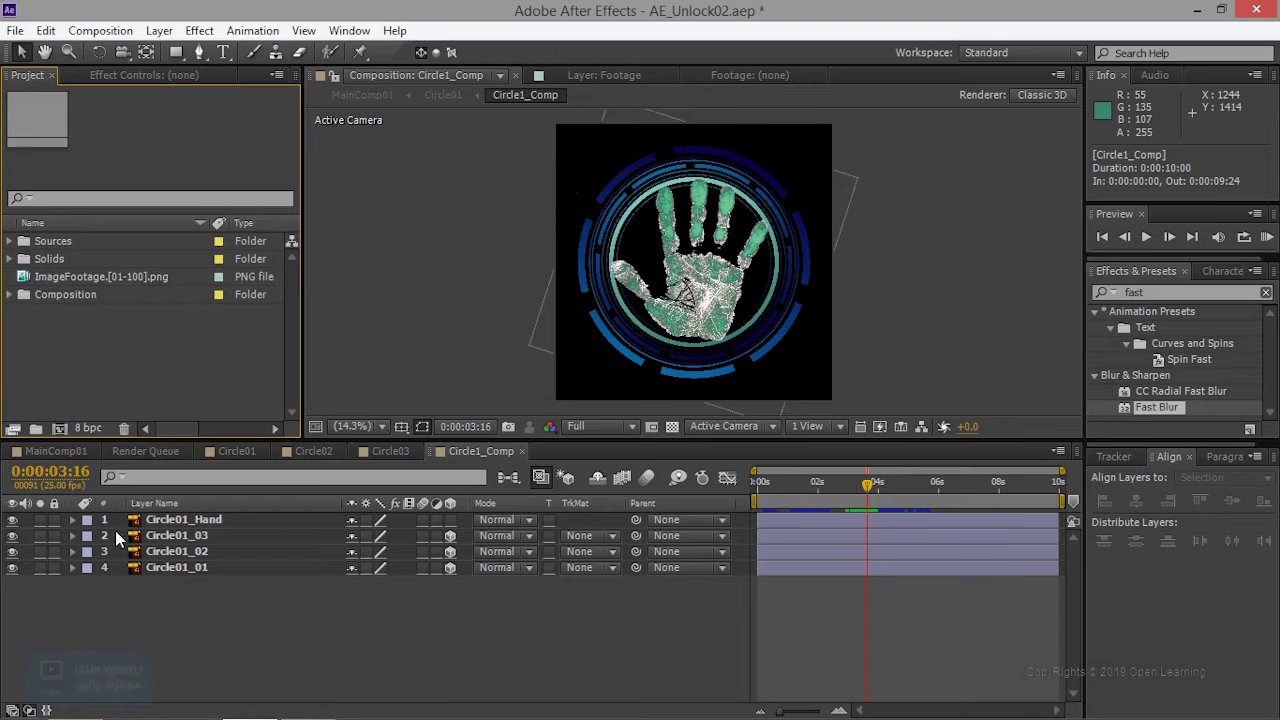
double_click(54, 330)
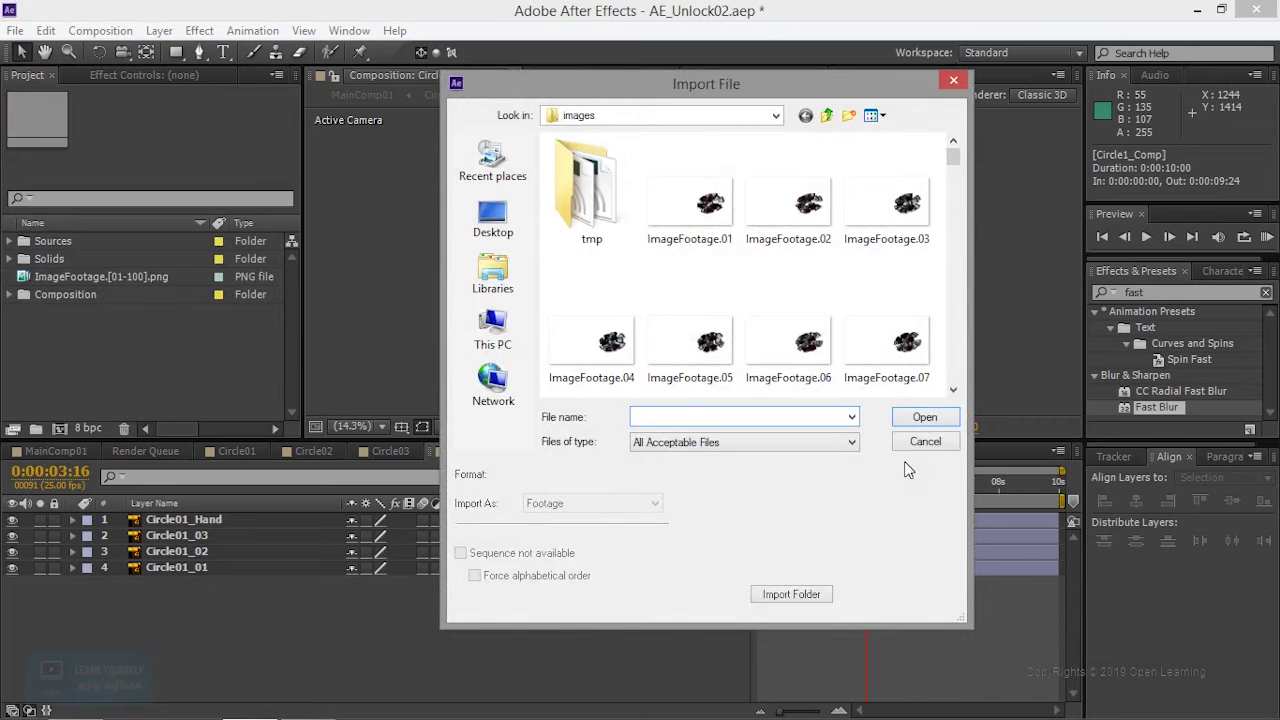
click(925, 441)
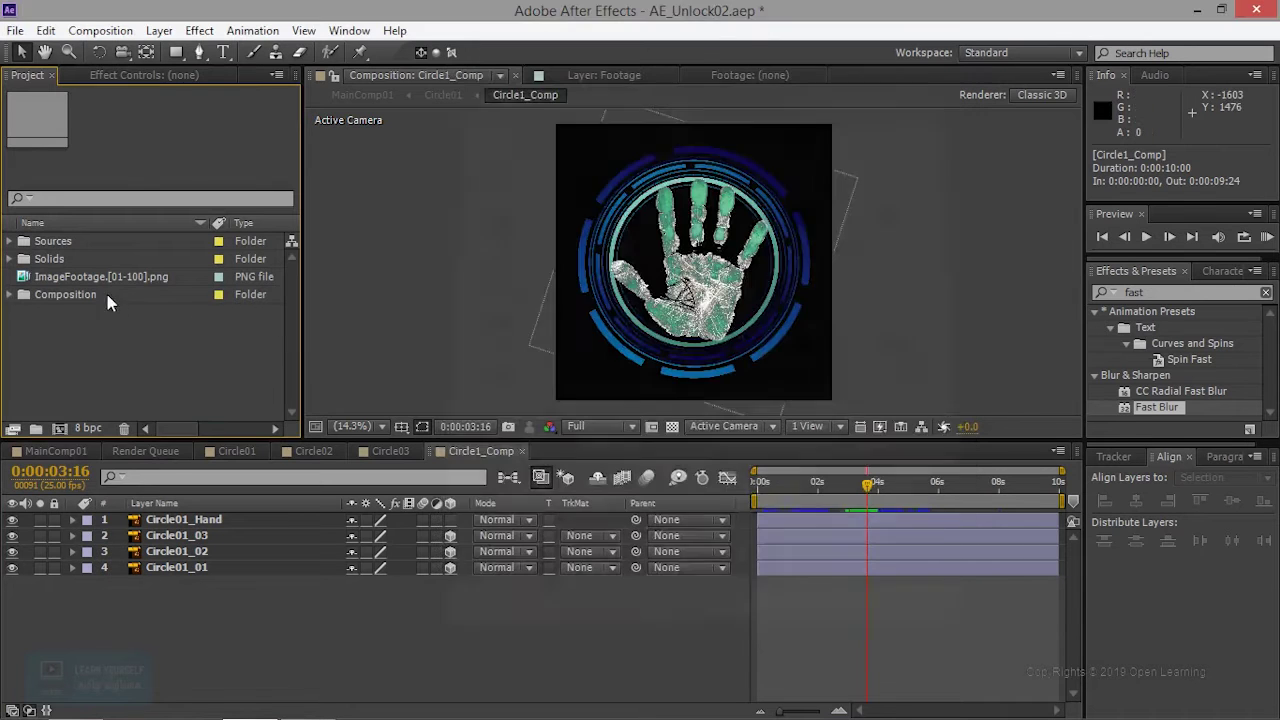
Expand Sources > Circle01 Layers and reveal the Circle01_03/Circle01.ai footage in Explorer.
click(11, 242)
click(11, 242)
click(11, 243)
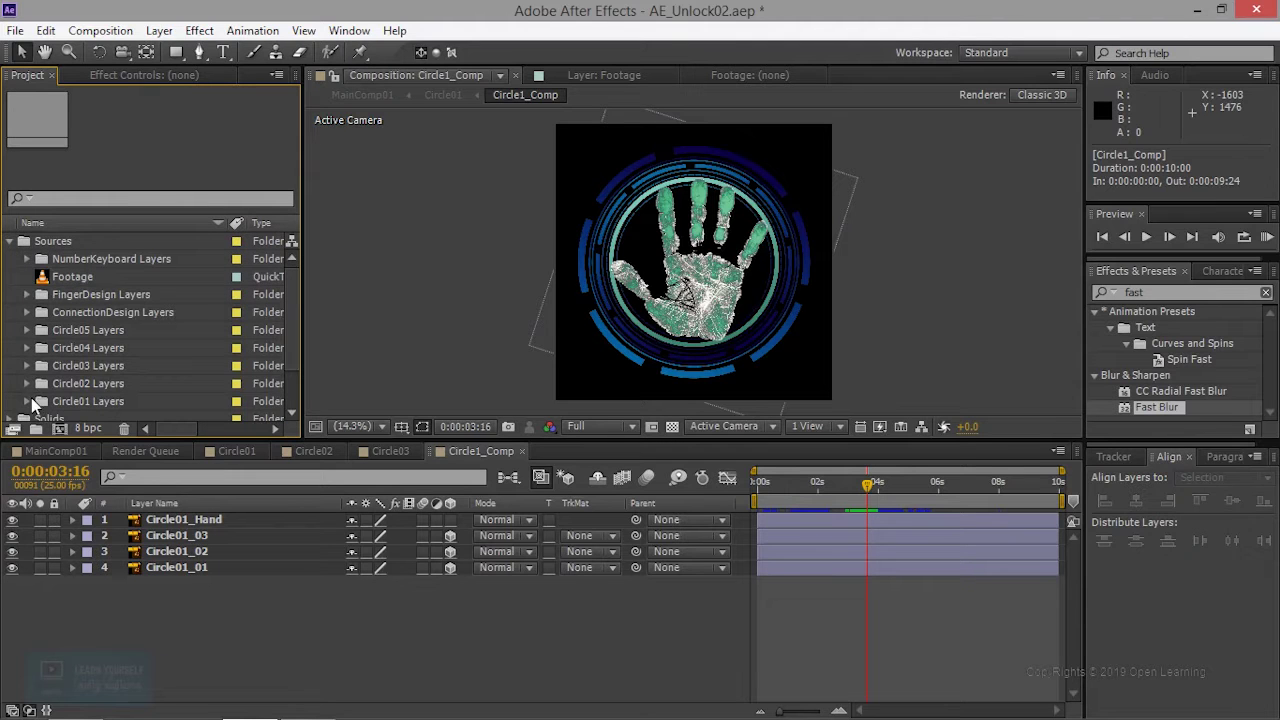
click(27, 401)
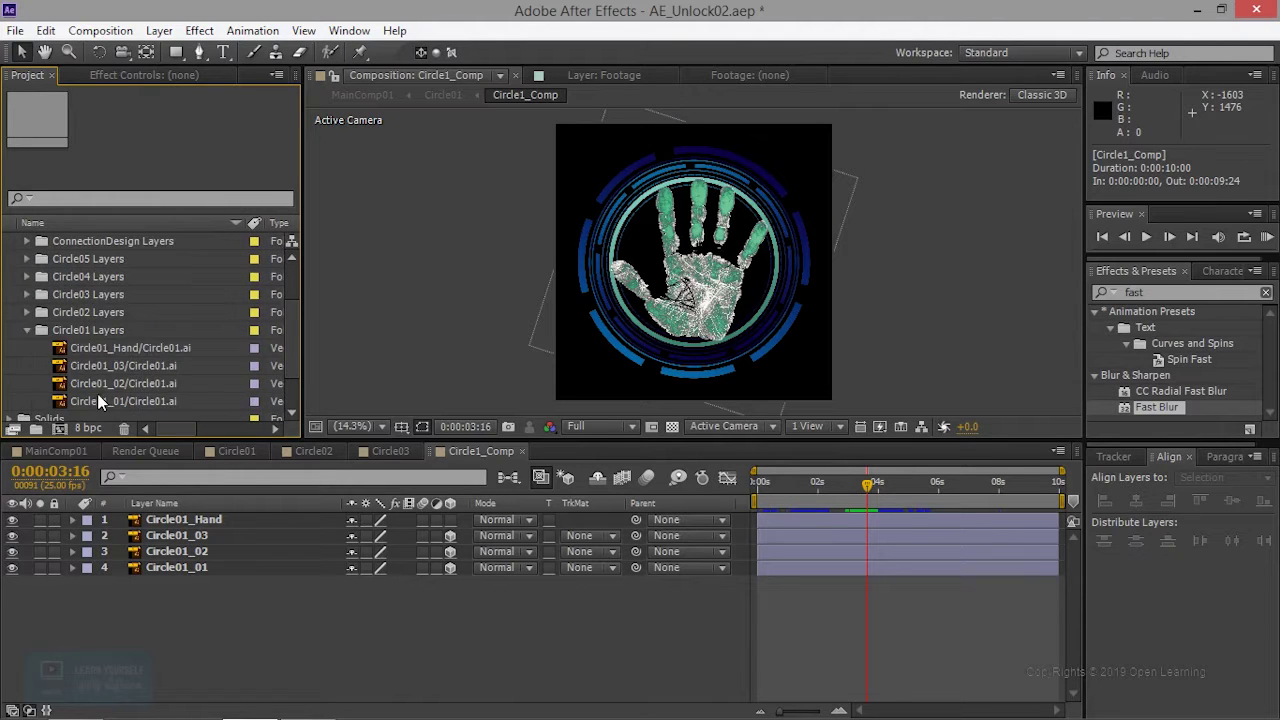
click(134, 364)
right_click(134, 364)
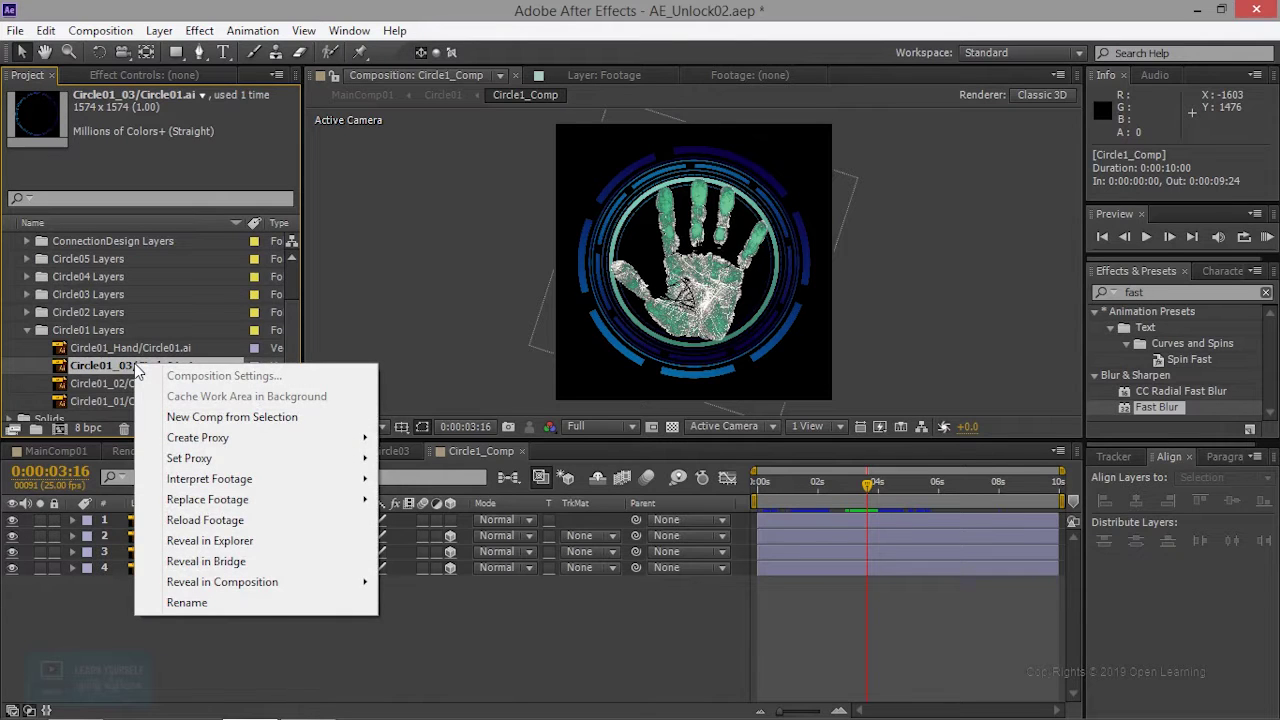
click(250, 548)
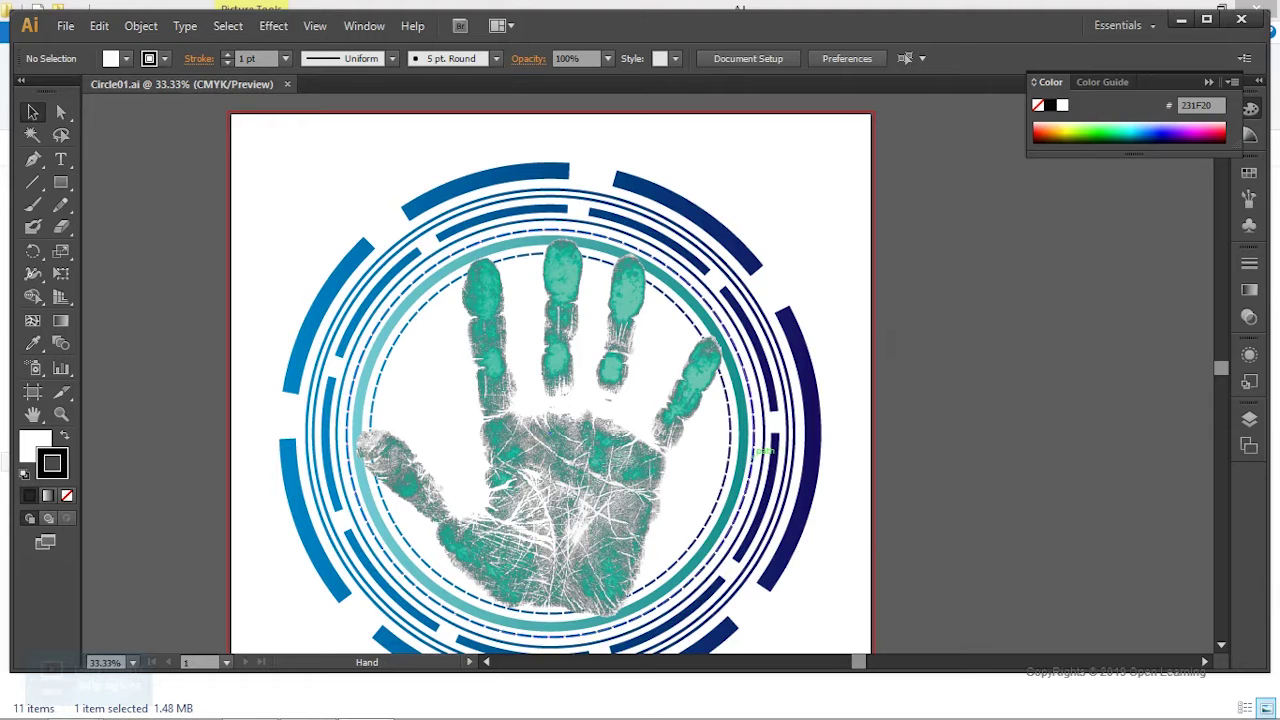
Centre the Circle01.ai artwork, maximize the Illustrator window and show the Layers panel.
drag(882, 338, 925, 318)
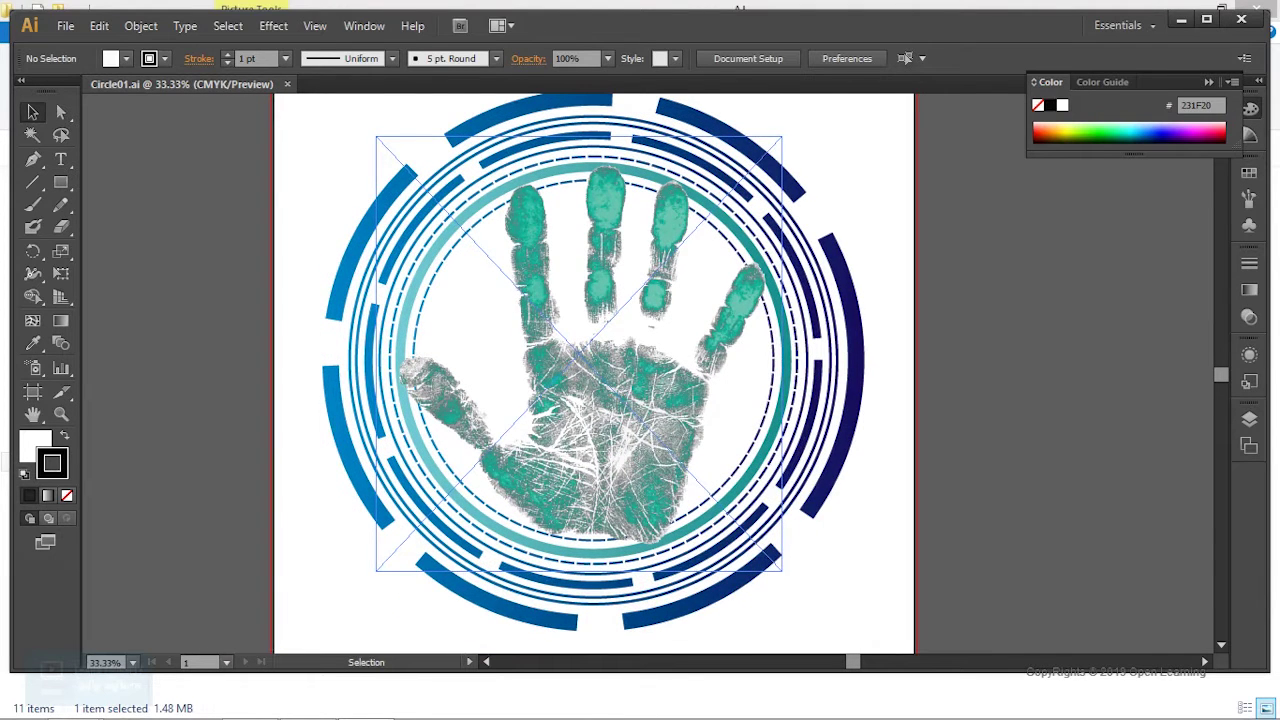
click(484, 253)
click(855, 490)
click(618, 312)
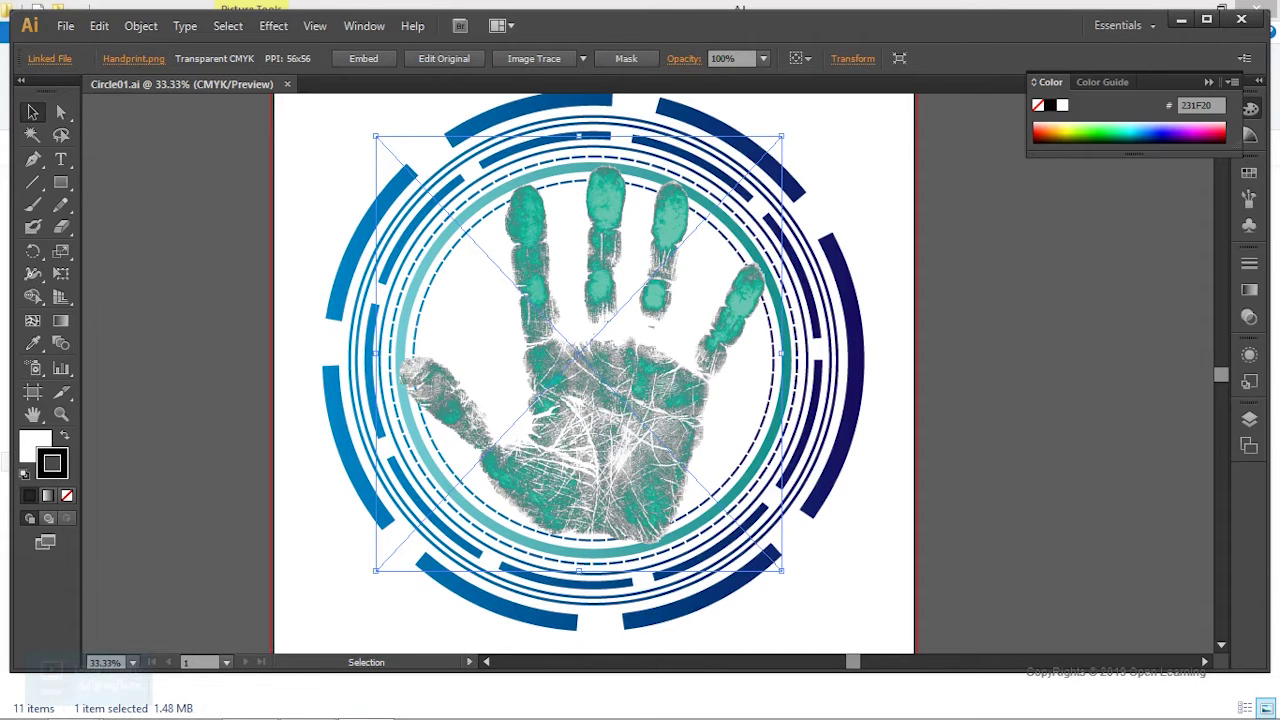
key(XF86AudioLowerVolume)
click(1206, 19)
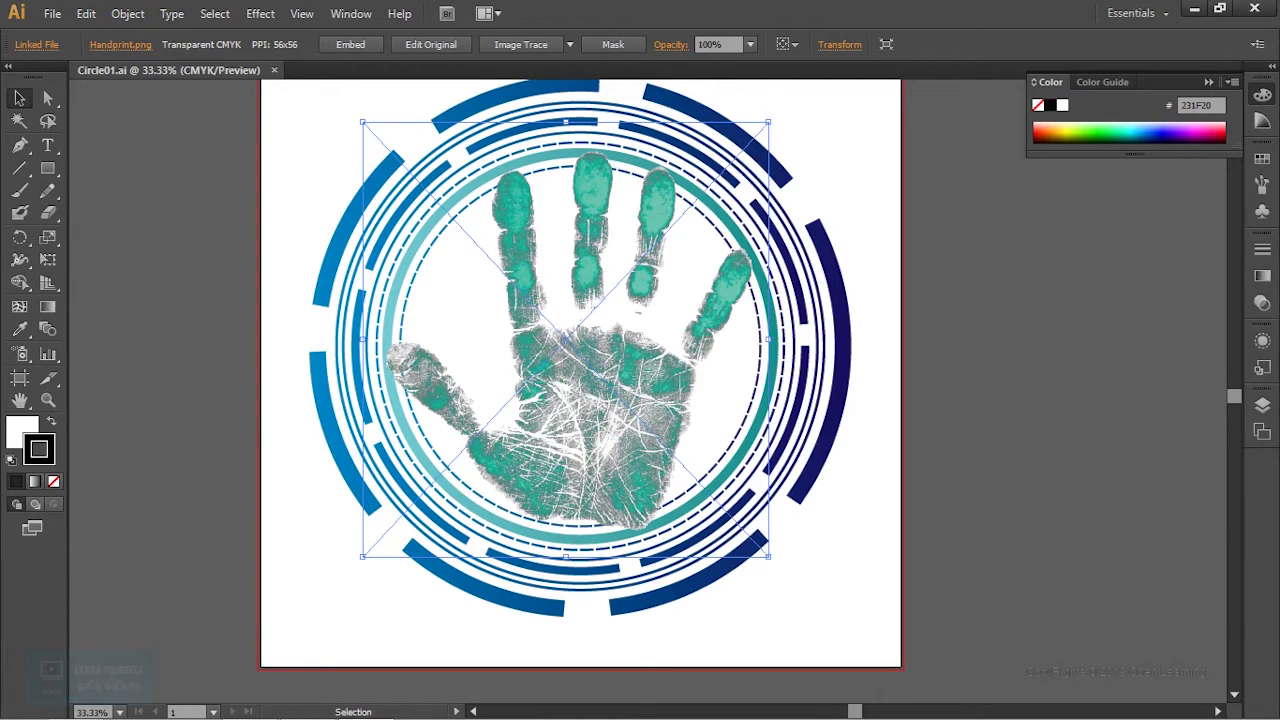
click(1262, 405)
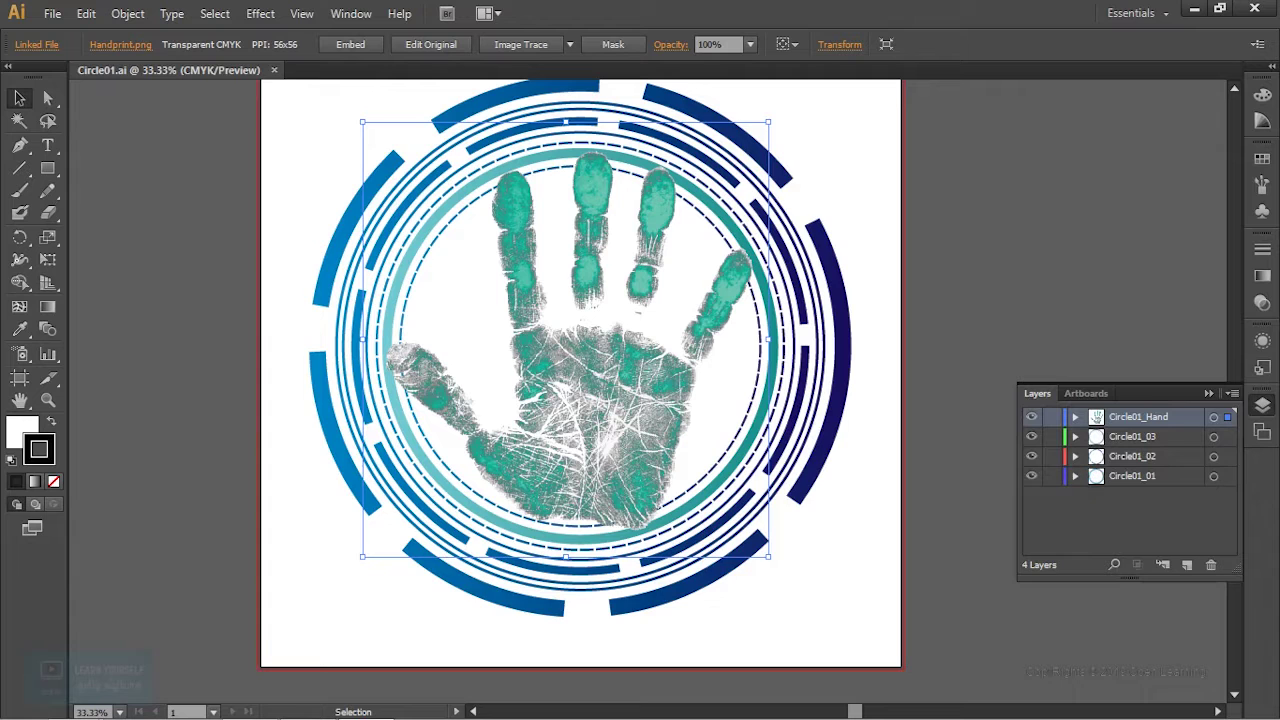
Toggle the Circle01_03, _02 and _01 ring layers, try a linear gradient stroke, then undo it.
click(1031, 436)
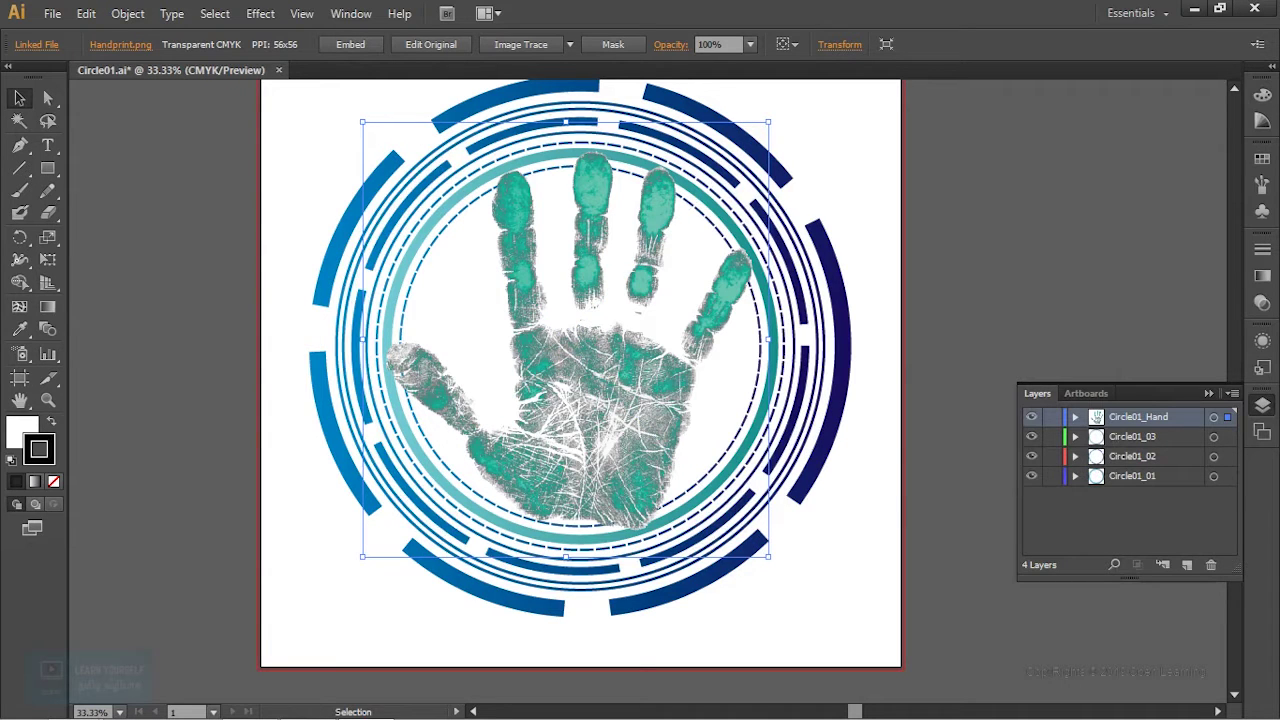
click(1031, 456)
click(1031, 476)
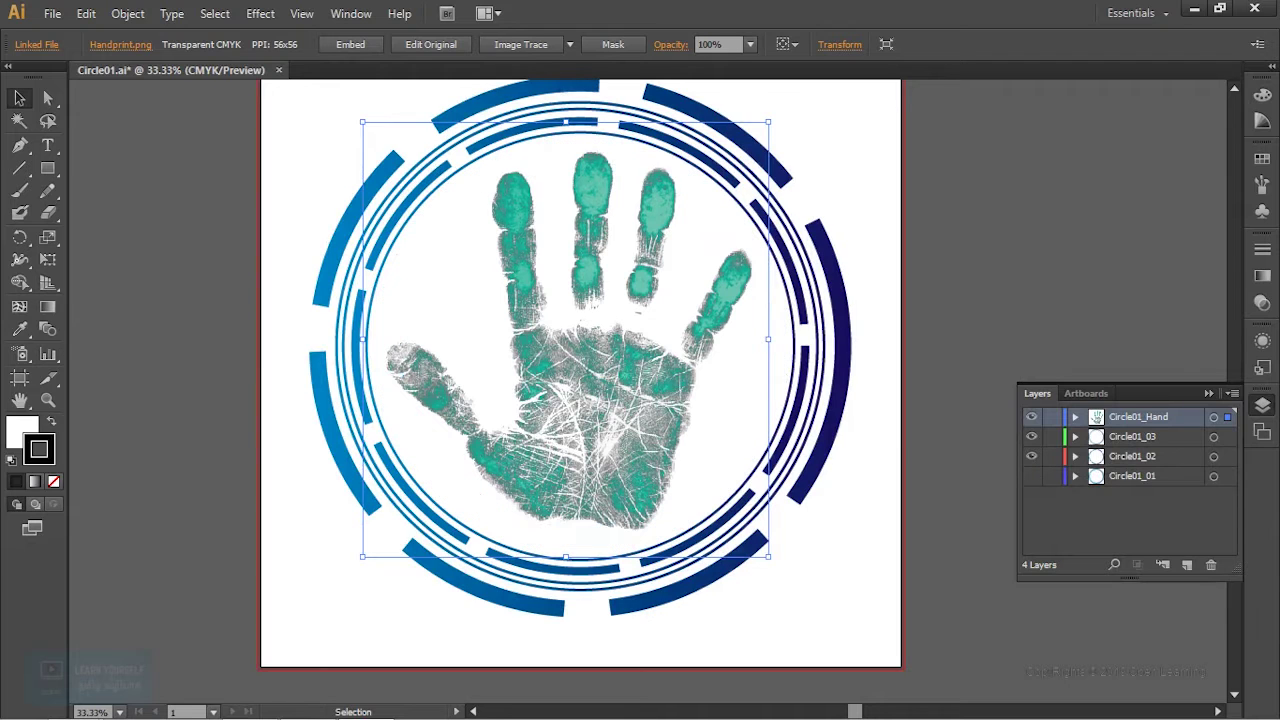
click(1213, 476)
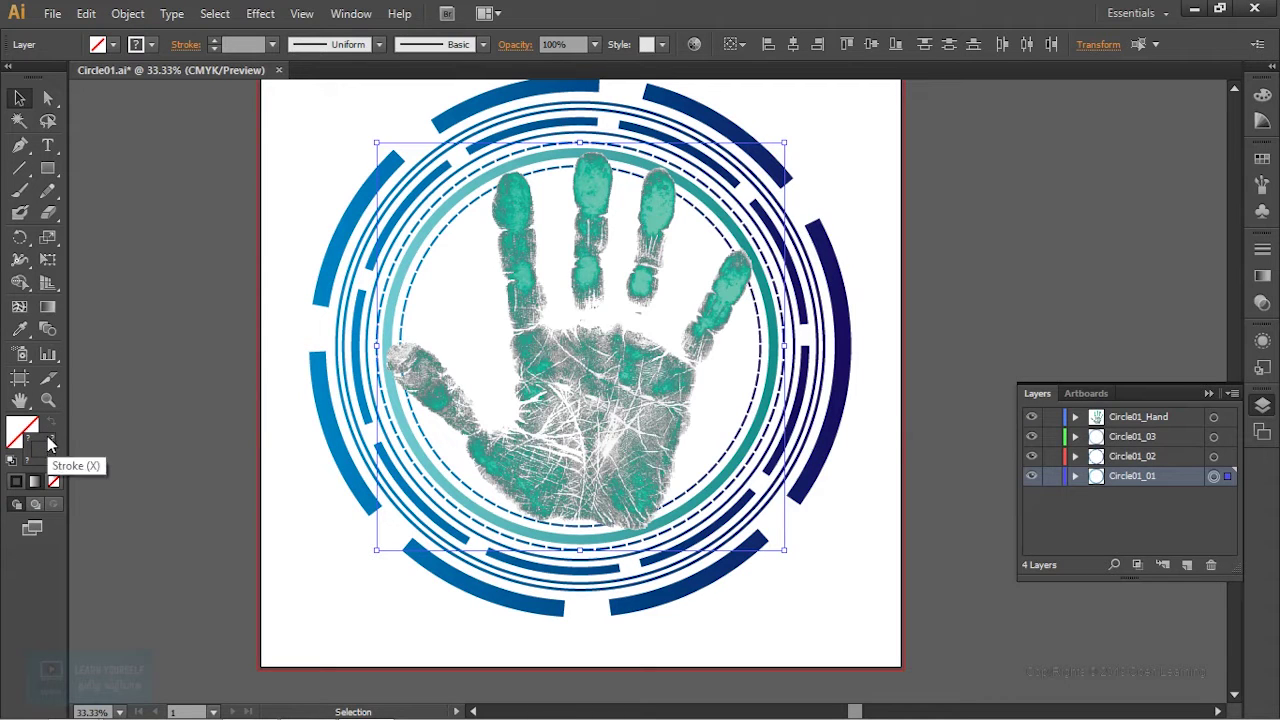
click(1264, 279)
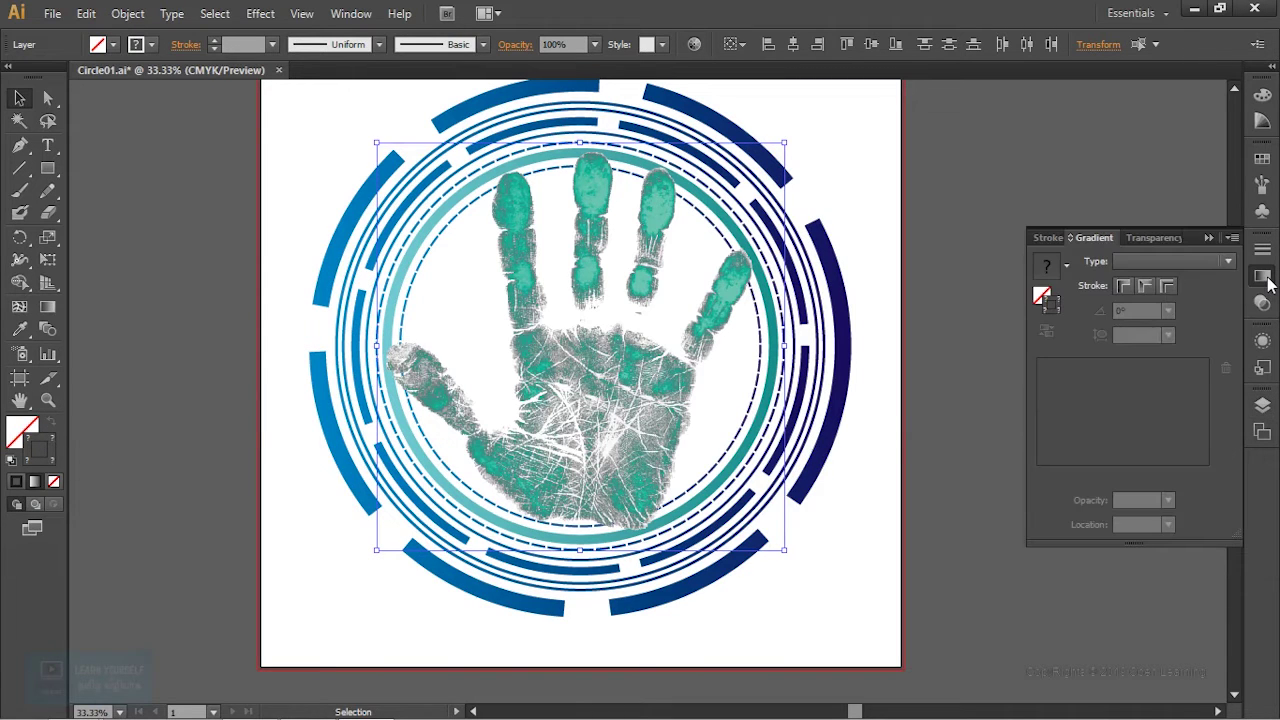
click(1132, 259)
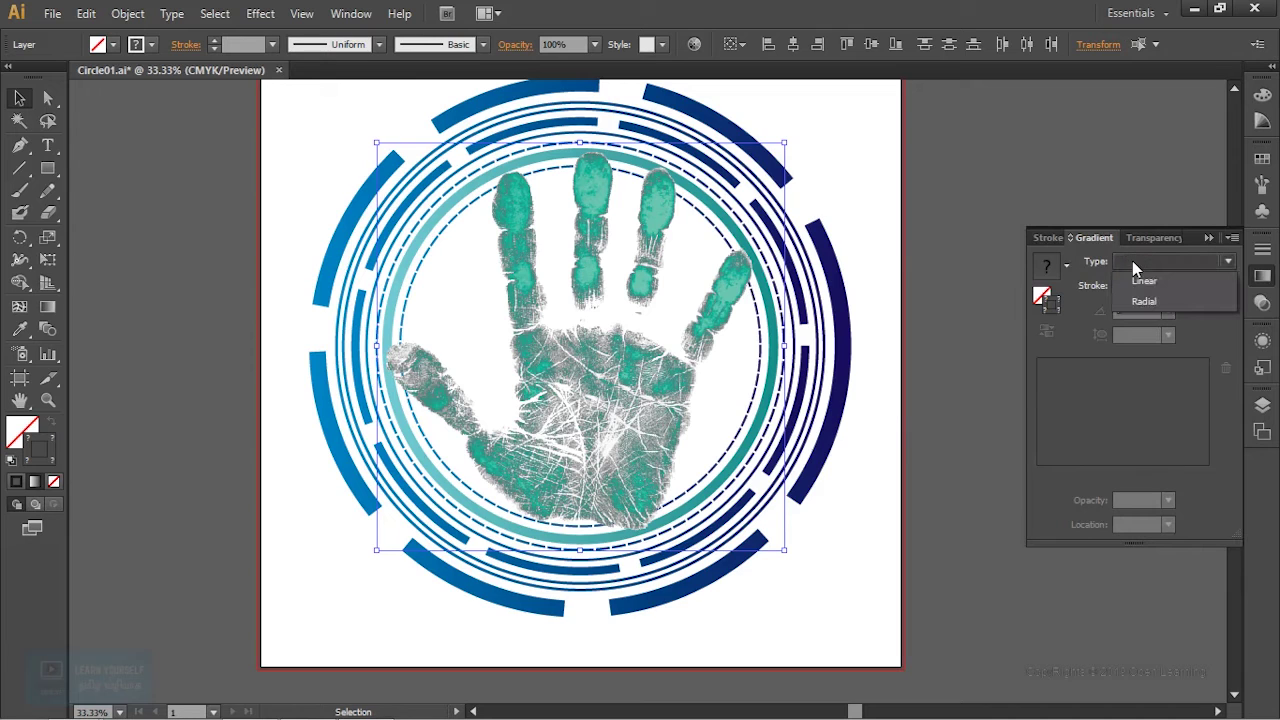
click(1141, 281)
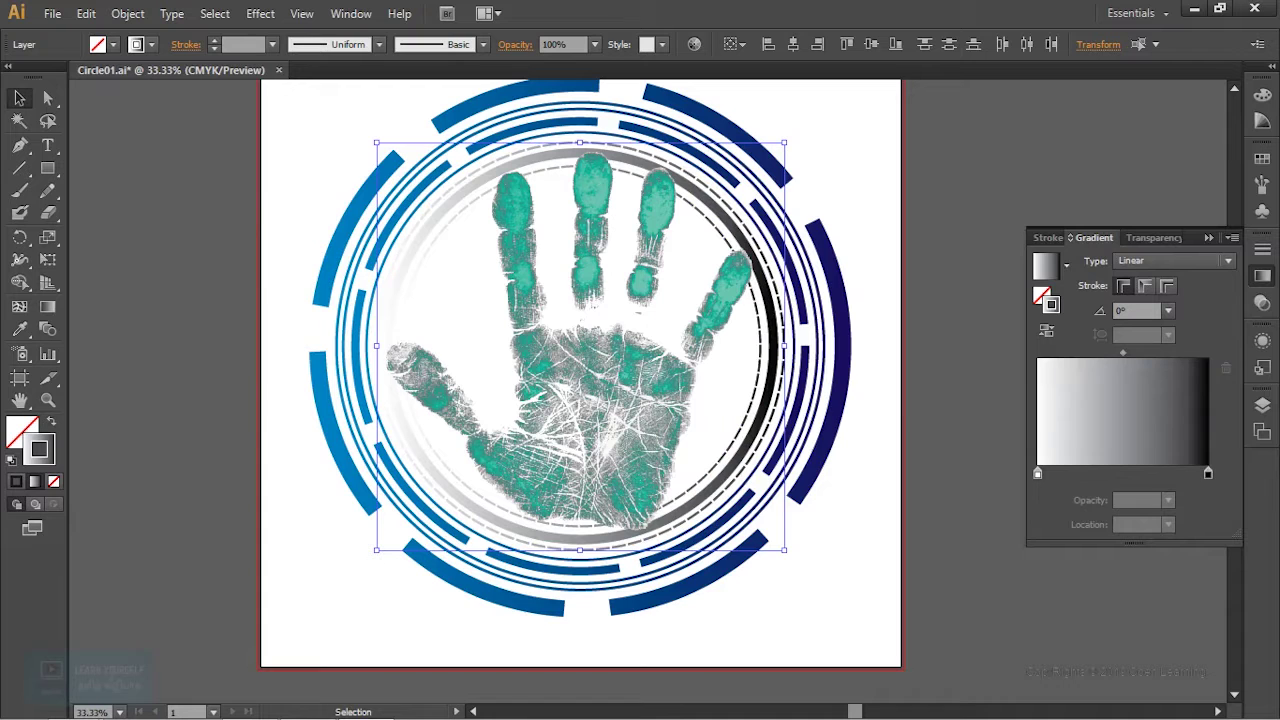
double_click(45, 465)
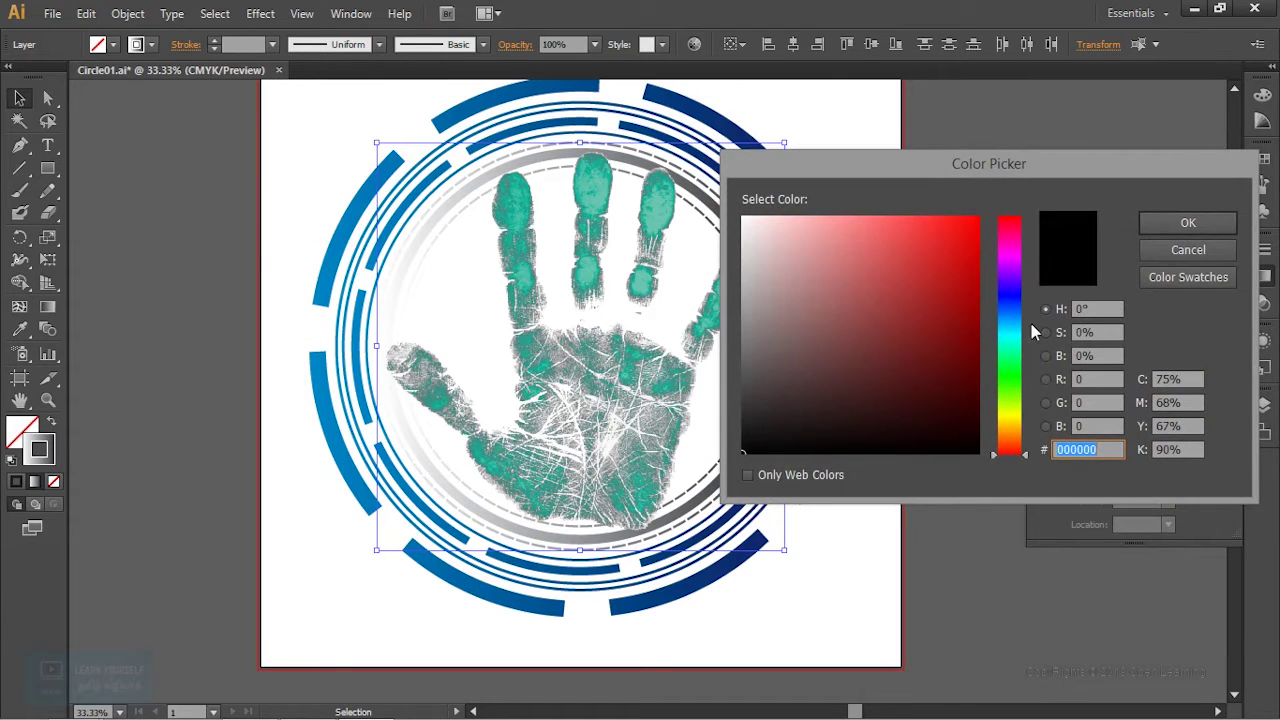
click(1143, 229)
key(ctrl+shift+a)
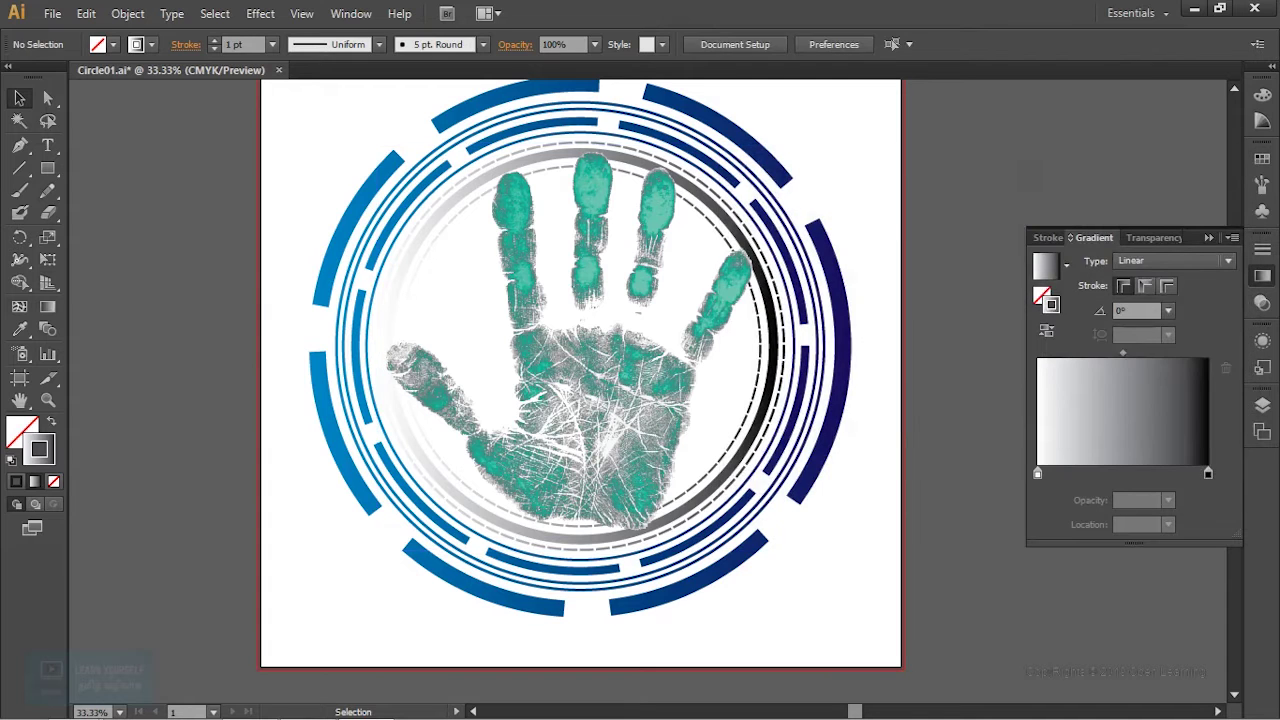
key(ctrl+z)
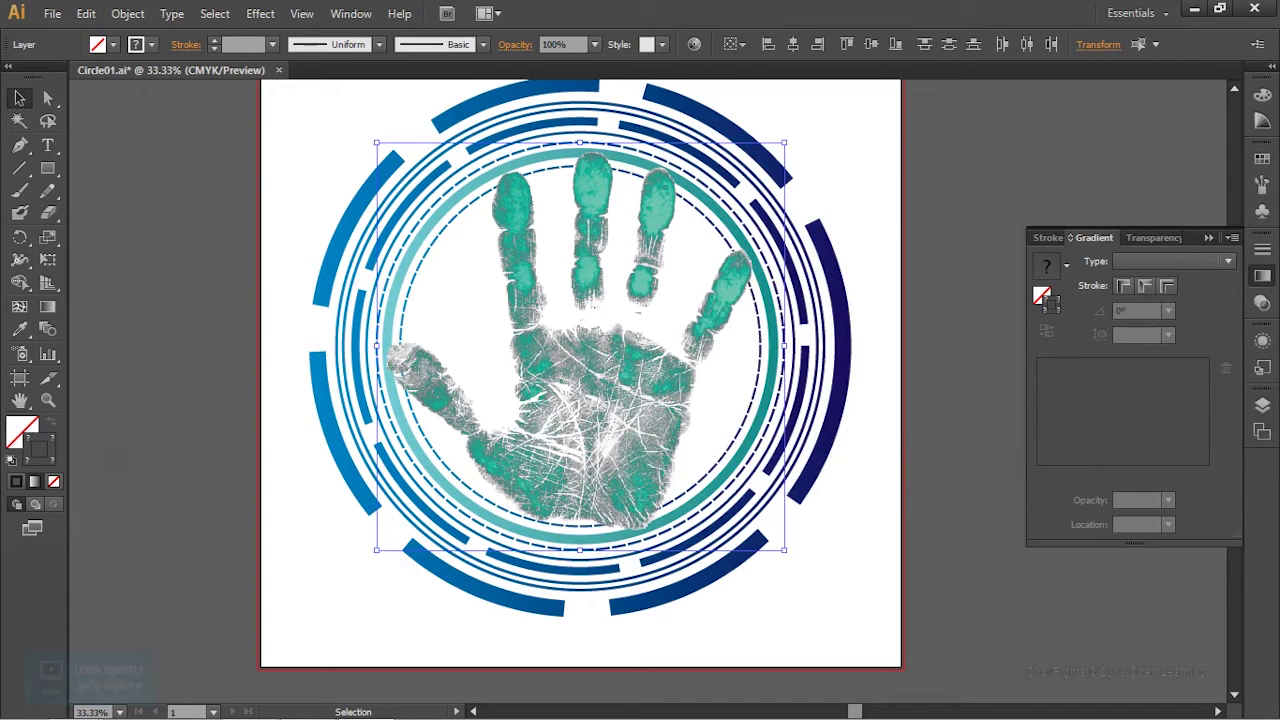
Set the inner ring's stroke colour to cyan 00BEF9 and save Circle01.ai.
double_click(44, 463)
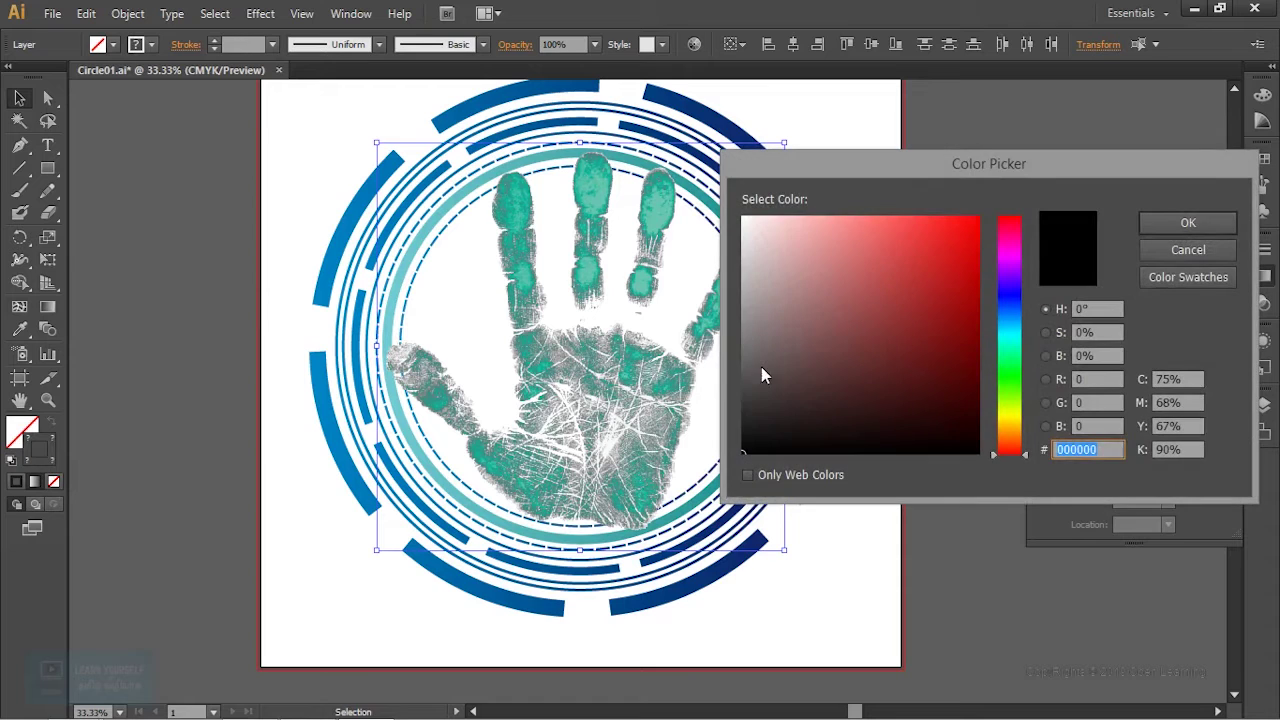
click(1012, 316)
drag(1012, 315, 1010, 323)
drag(1011, 326, 1011, 330)
click(977, 221)
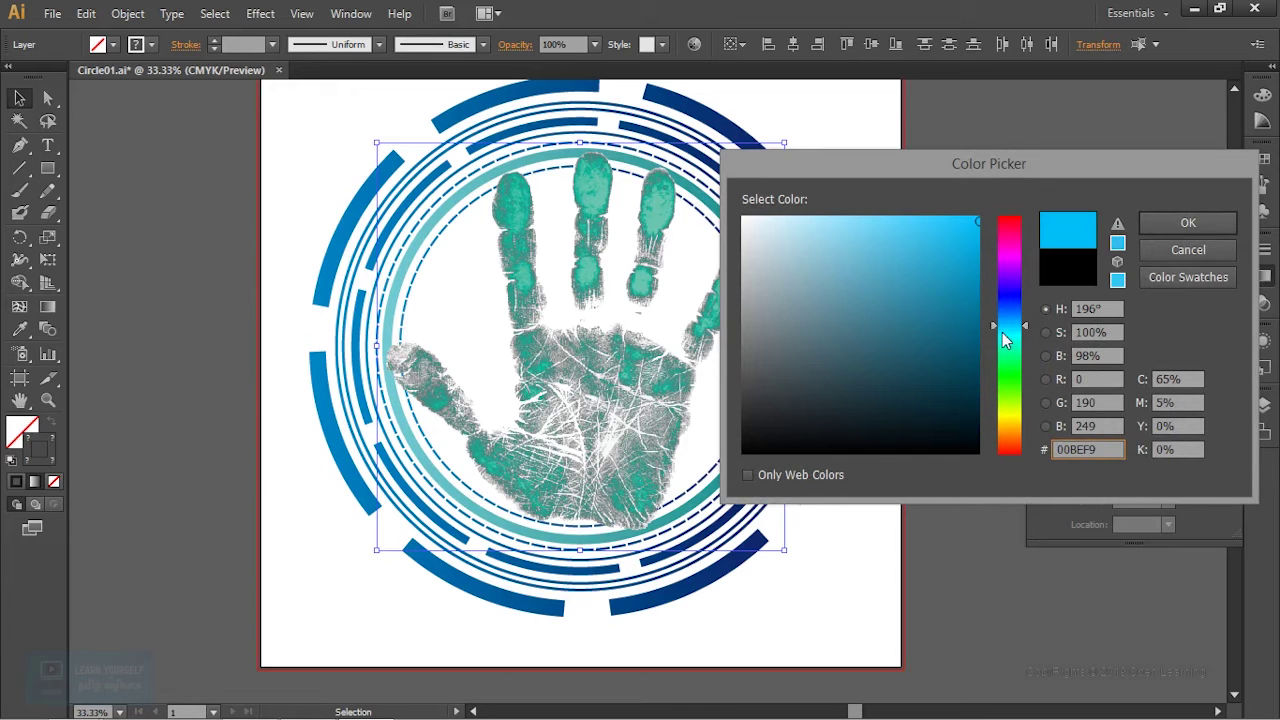
key(Return)
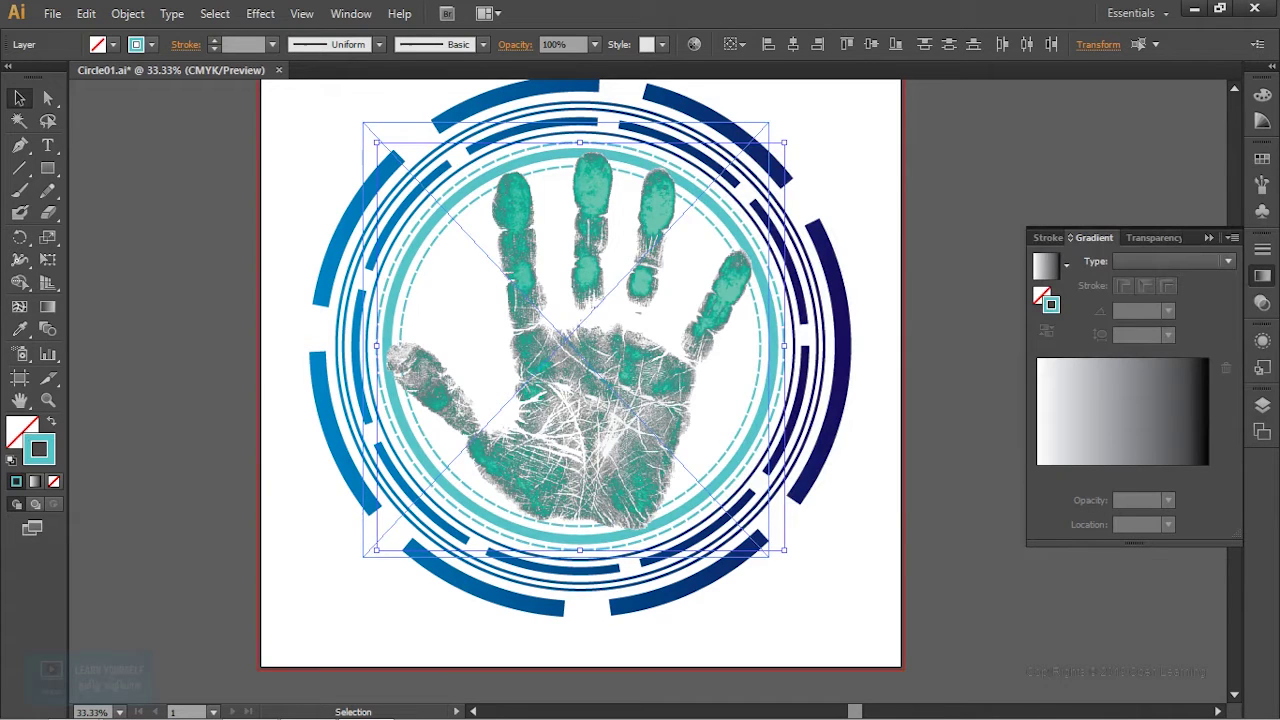
drag(768, 126, 757, 442)
drag(784, 143, 768, 124)
click(52, 14)
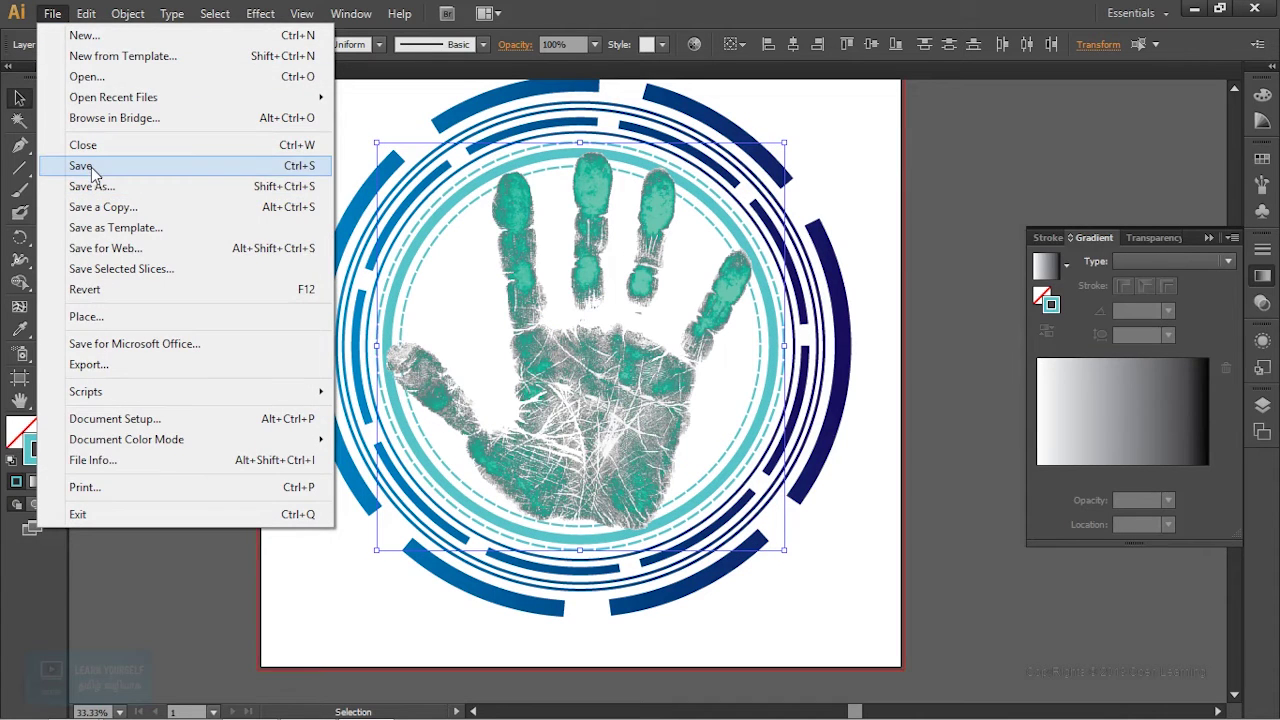
click(91, 169)
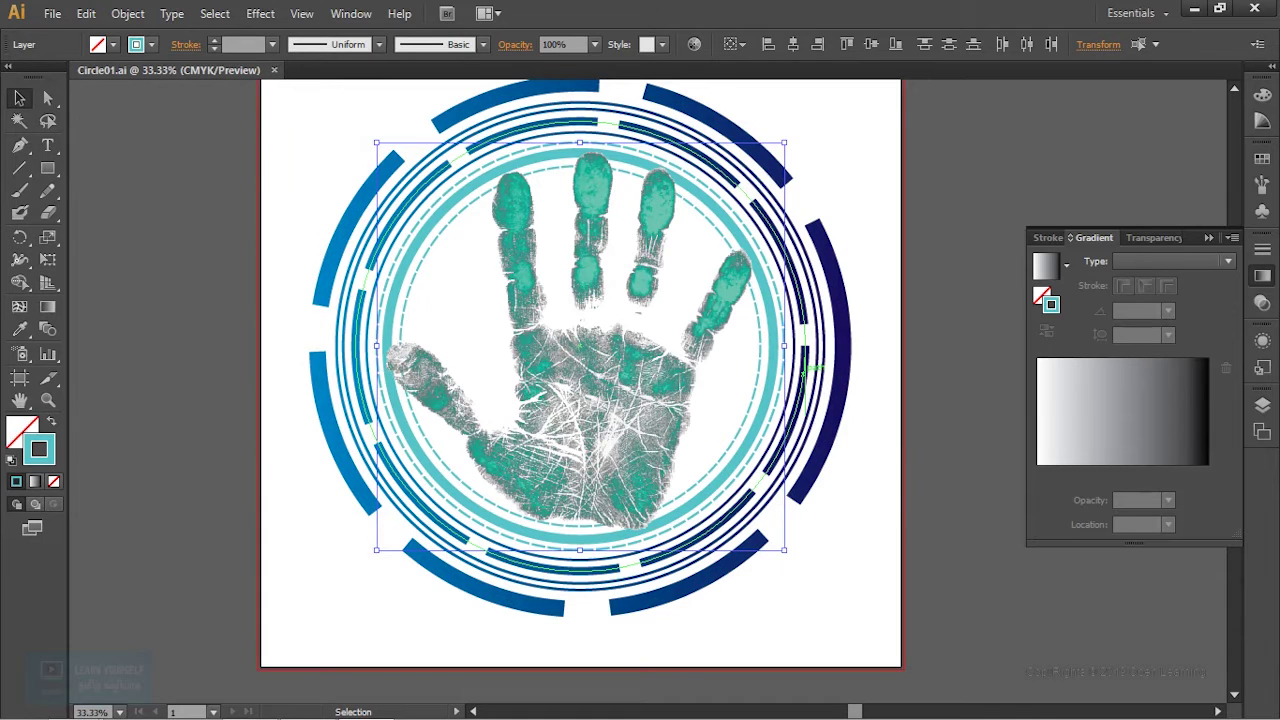
Recolour one stop of the outer ring's gradient stroke to 006191, deselect, and save Circle01.ai.
click(806, 370)
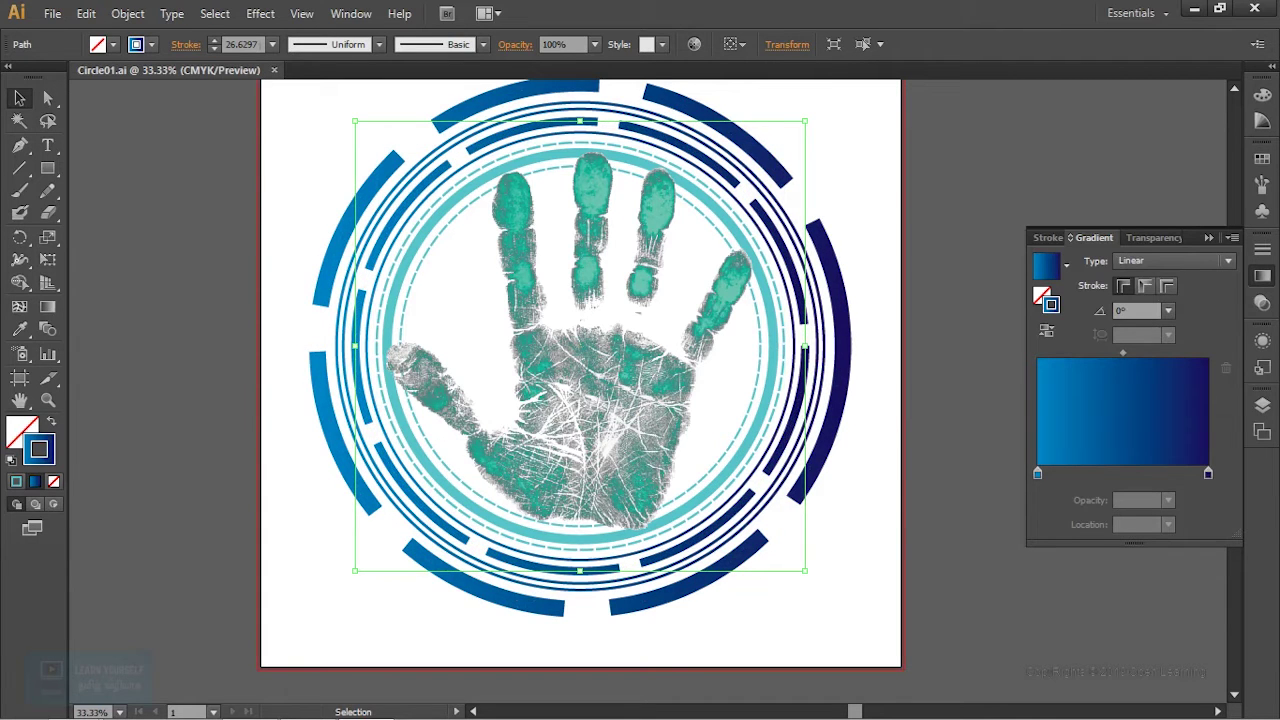
double_click(50, 456)
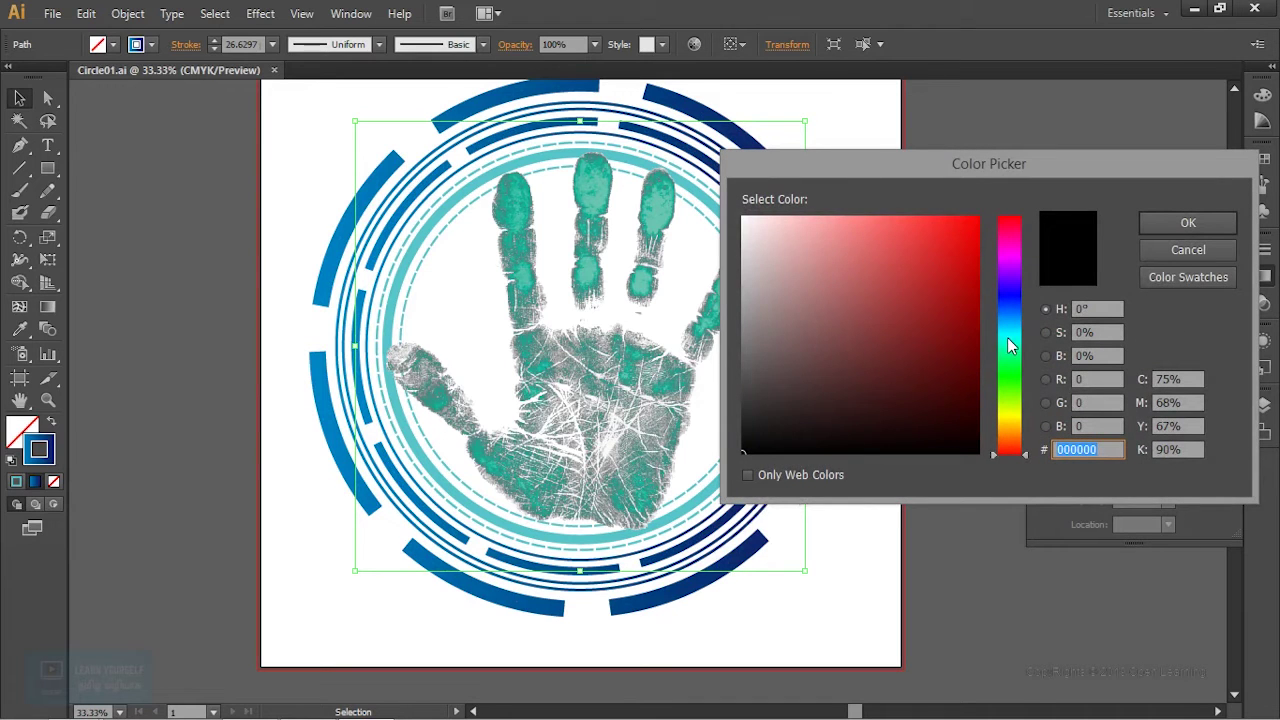
click(1010, 323)
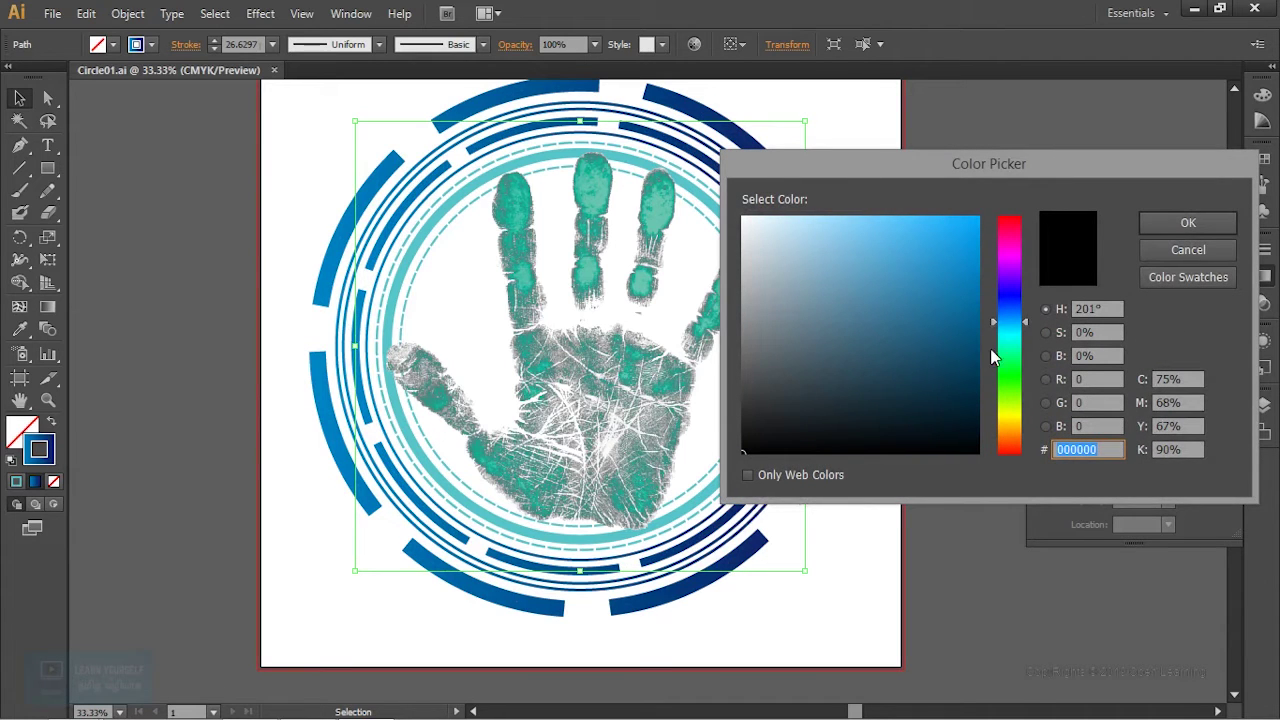
drag(955, 340, 983, 318)
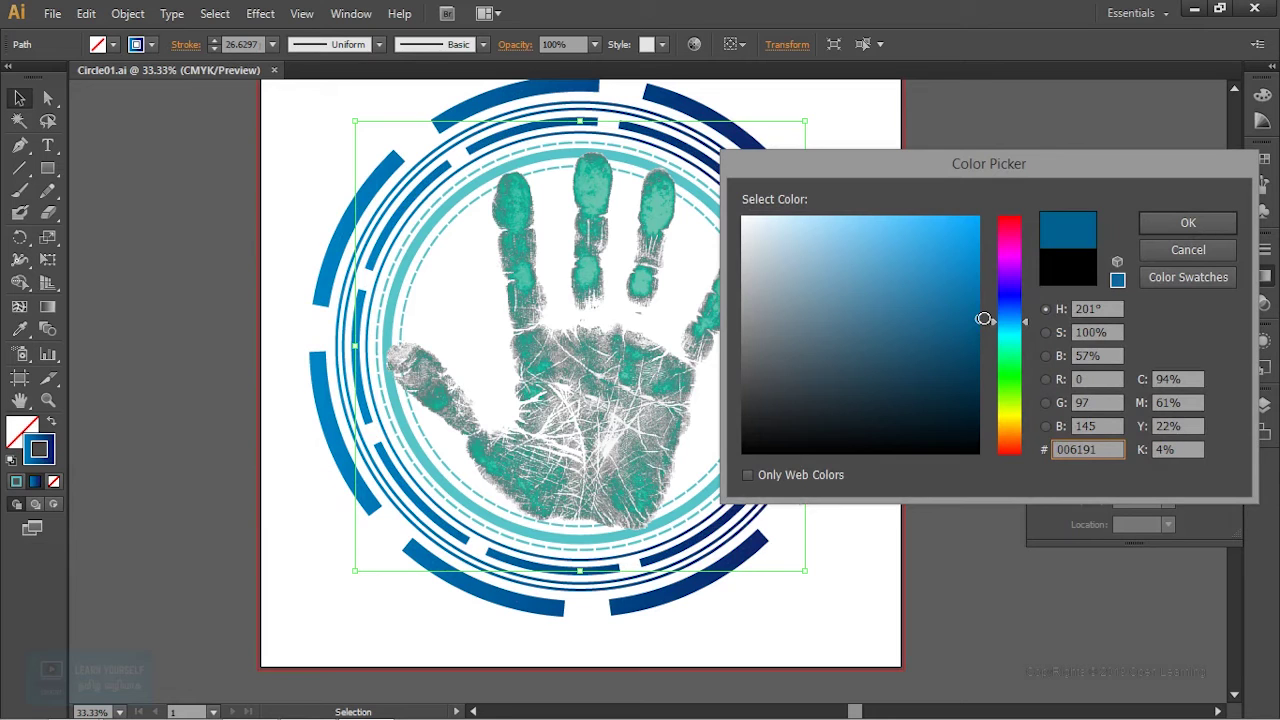
click(1213, 224)
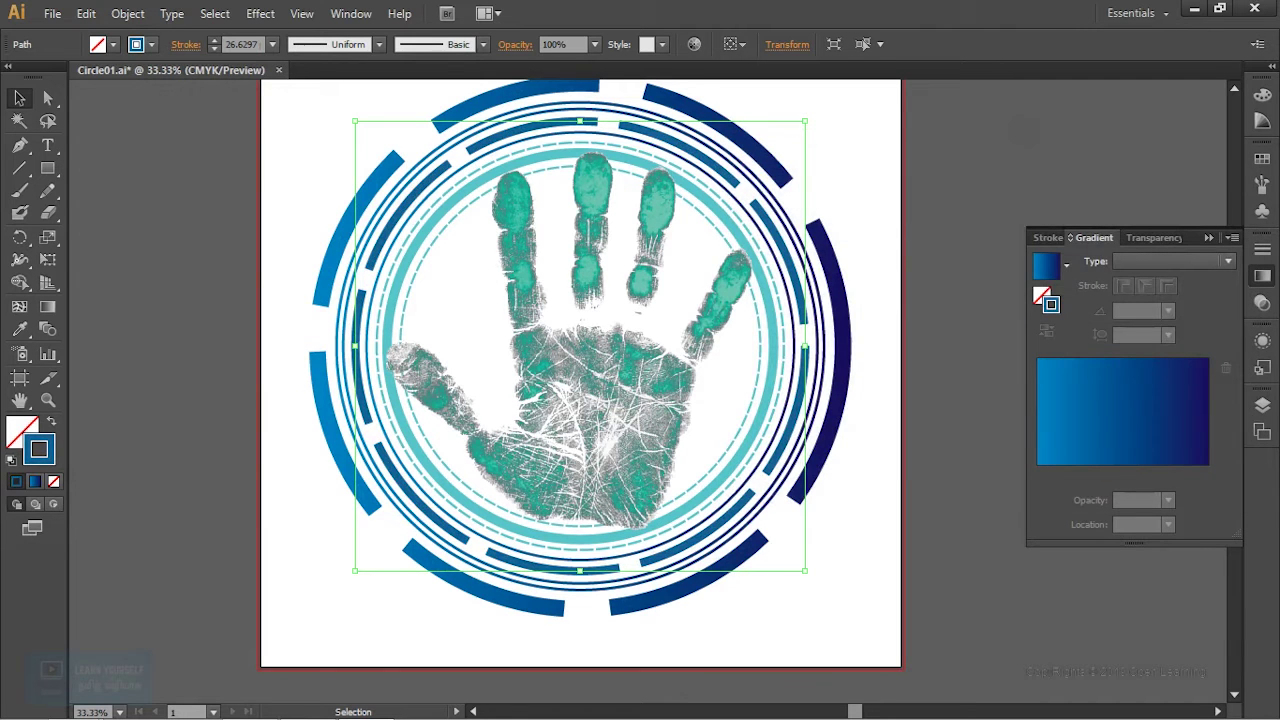
key(ctrl+shift+a)
click(55, 14)
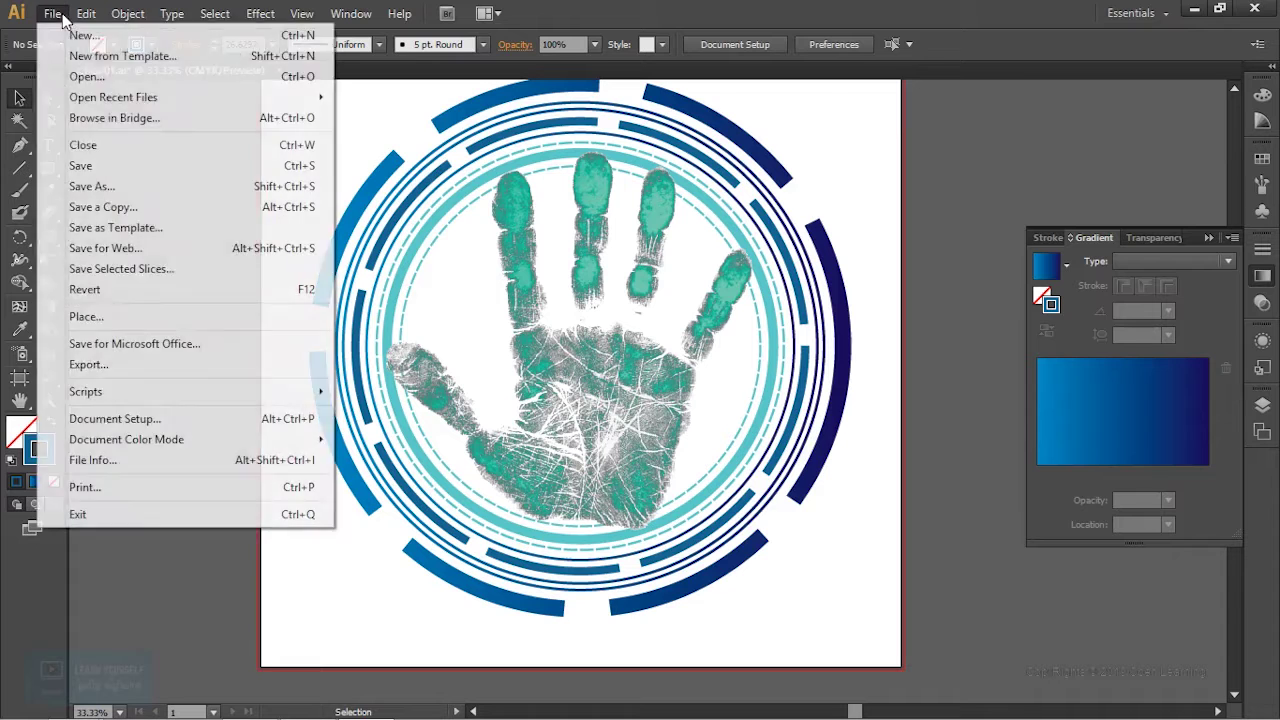
click(86, 165)
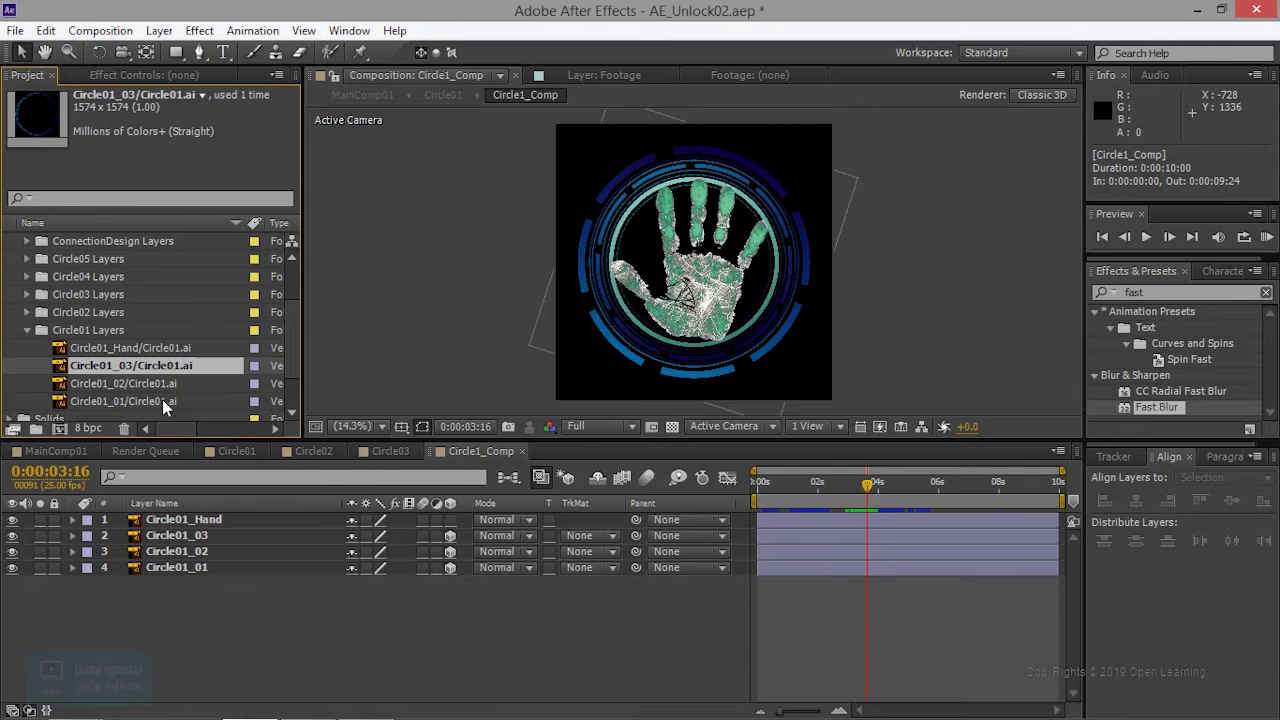
Reload the Circle01_03 and Circle01_02 footage items from the edited file.
right_click(156, 367)
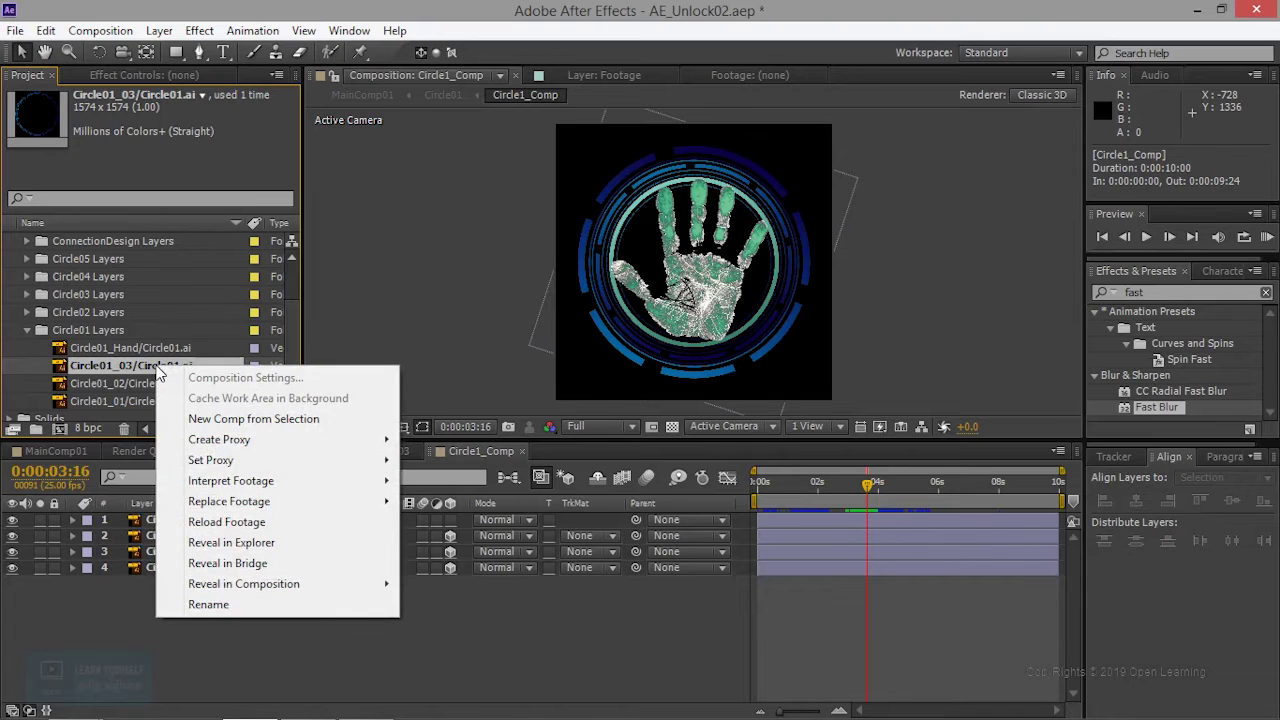
click(227, 523)
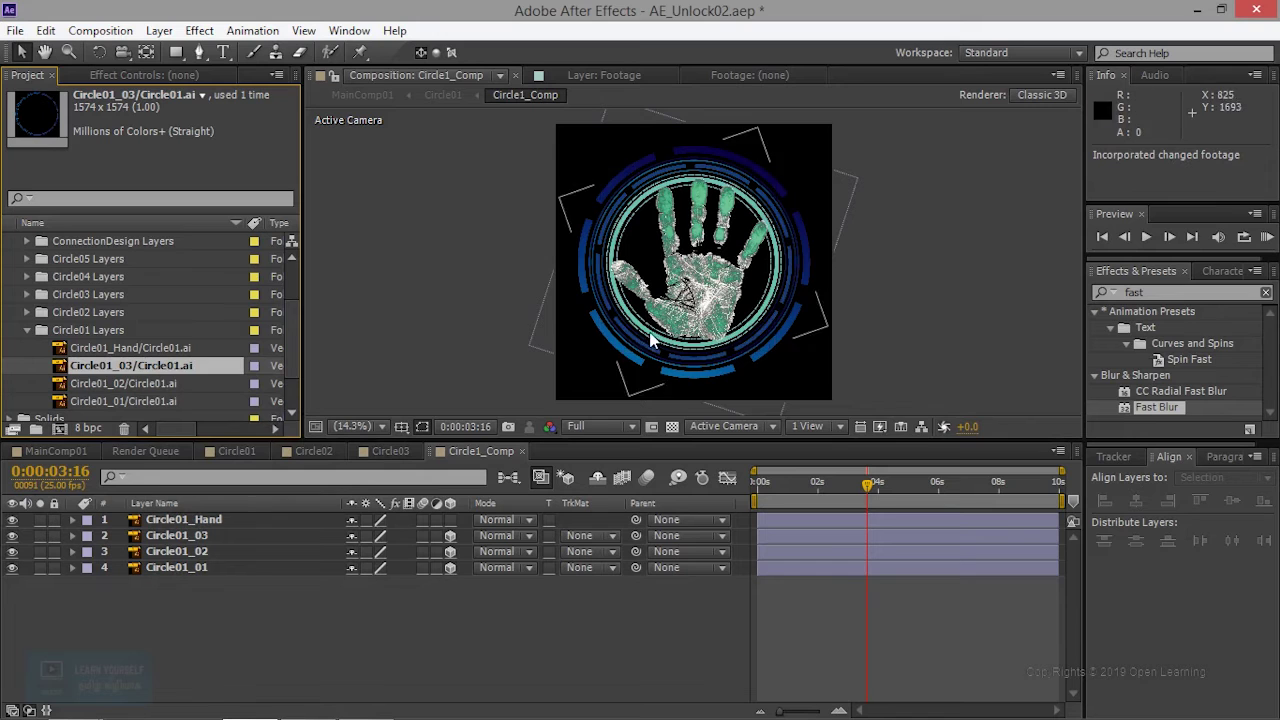
click(157, 384)
right_click(157, 384)
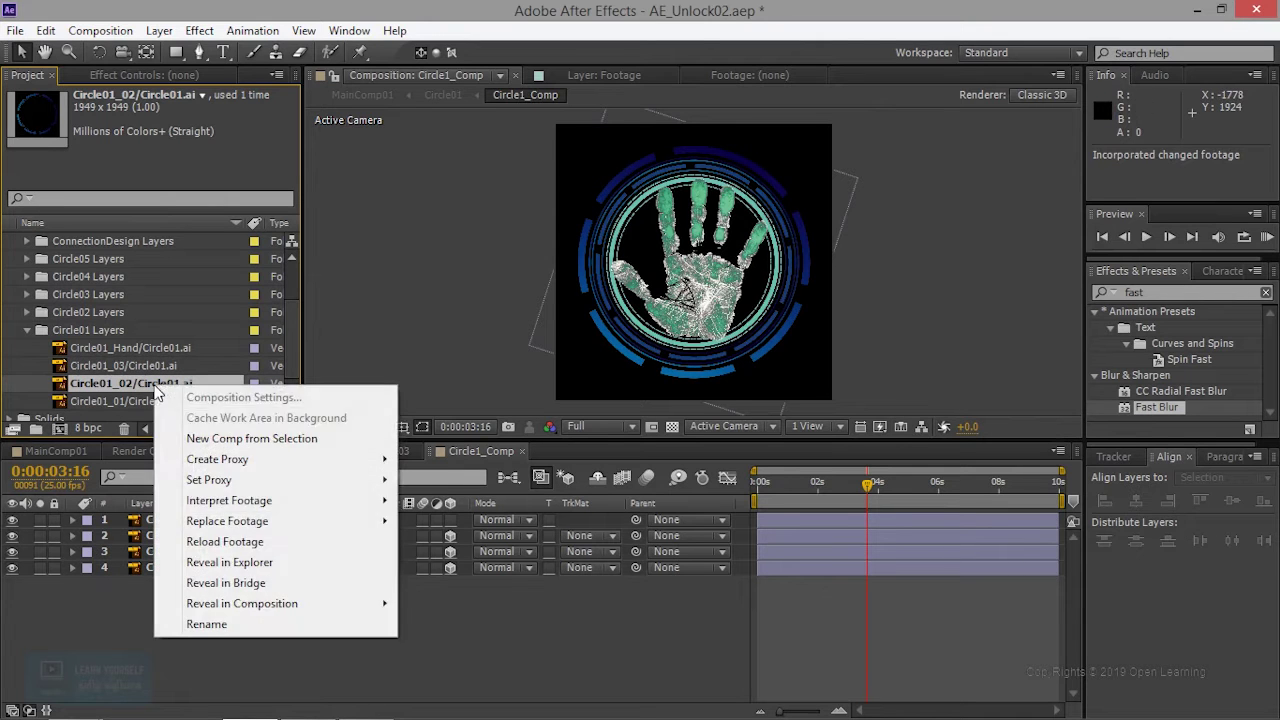
click(235, 541)
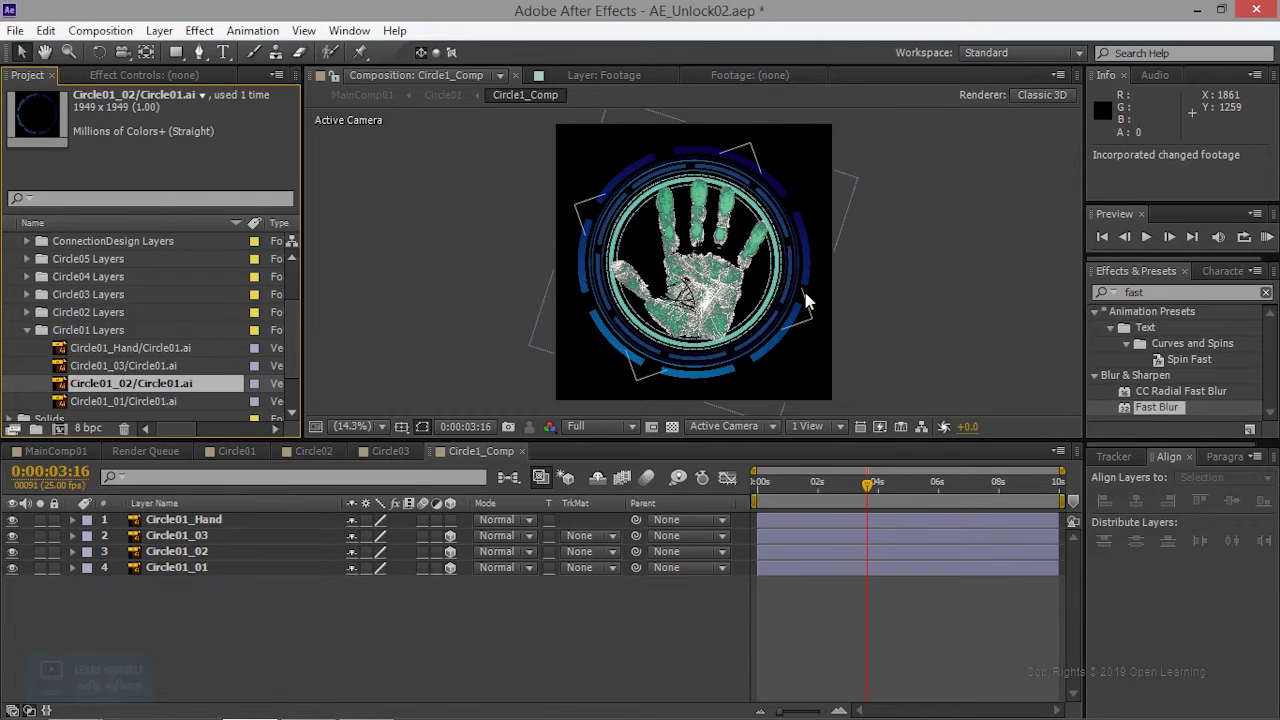
Reload Circle01_01 and Circle01_Hand footage, then switch to the Circle02 composition.
click(140, 402)
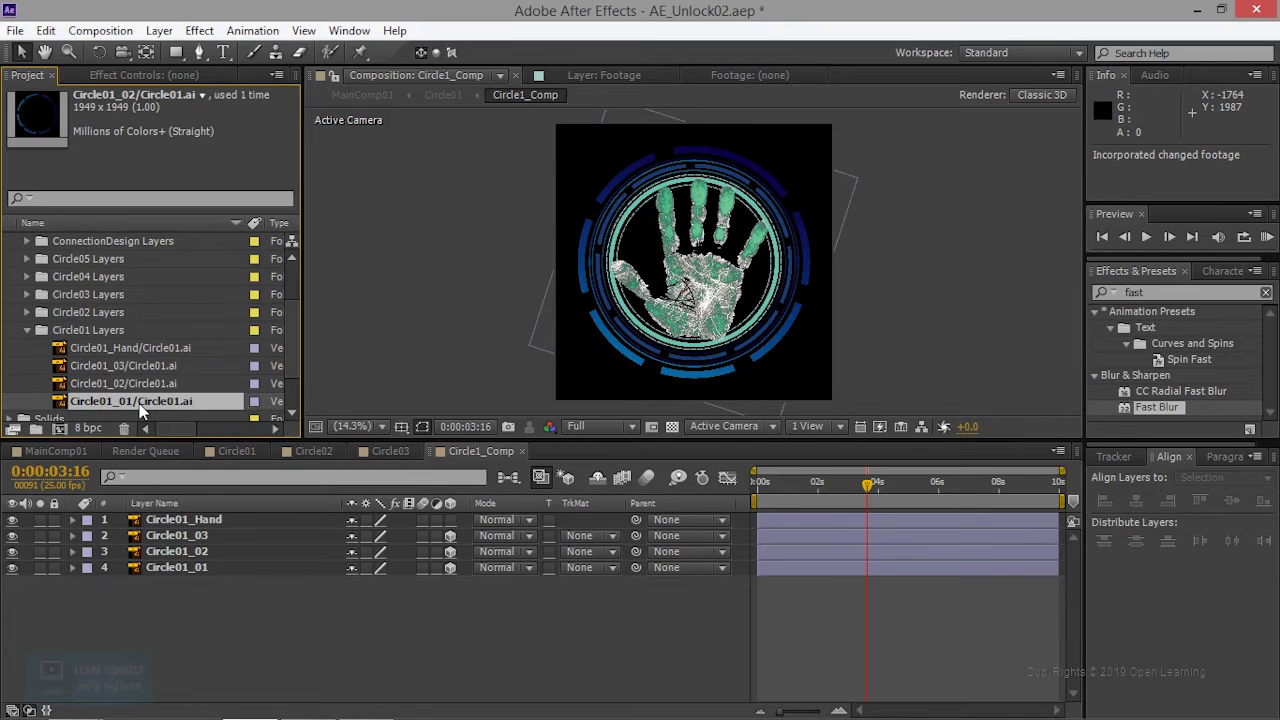
right_click(140, 404)
click(200, 563)
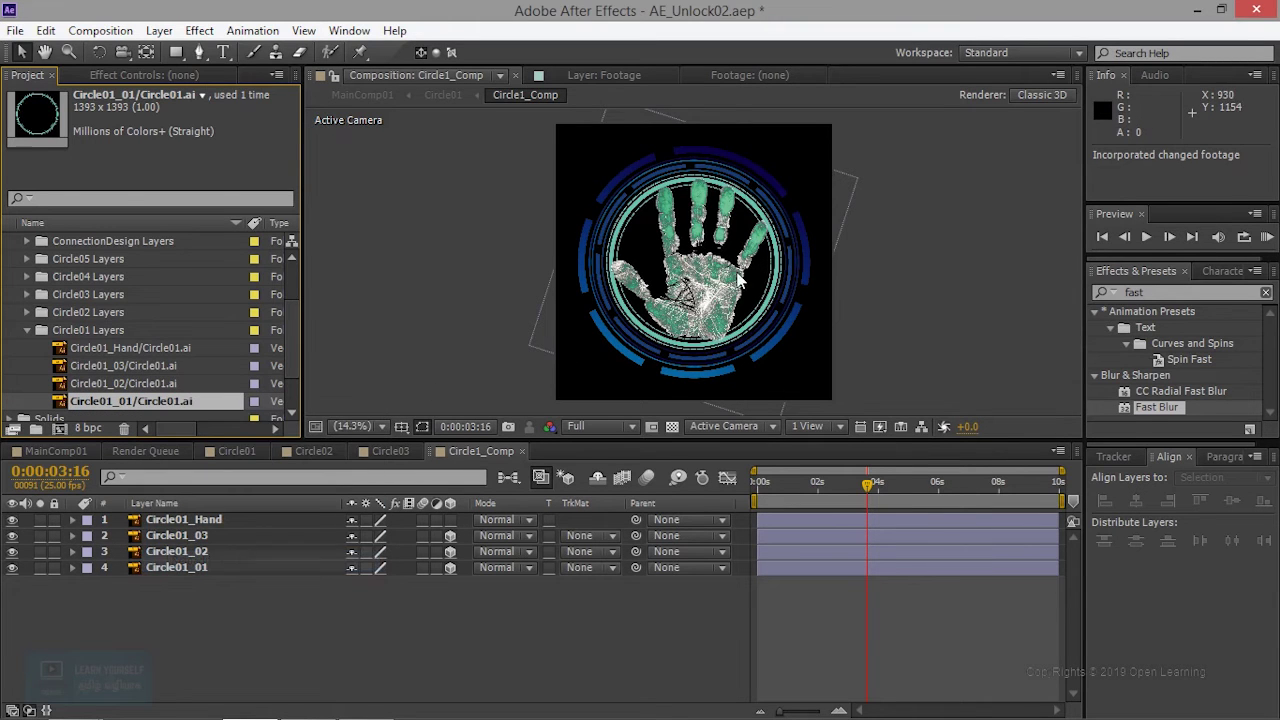
click(165, 350)
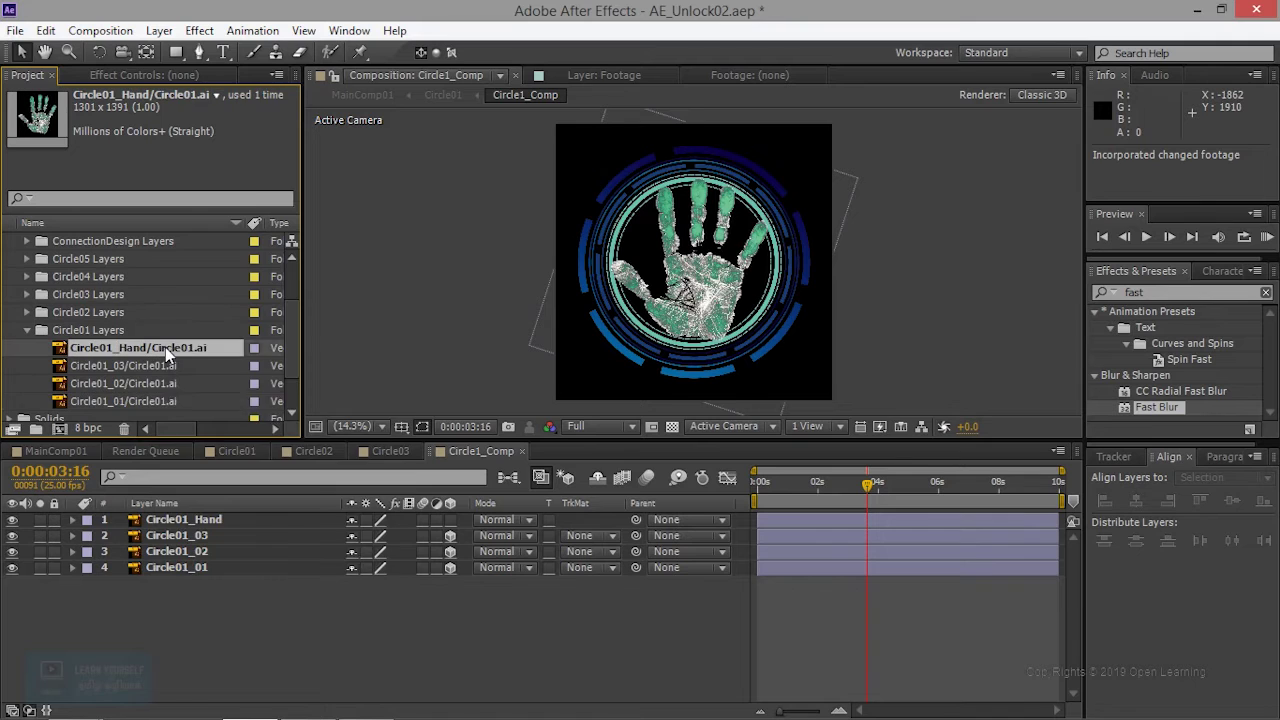
right_click(165, 347)
click(234, 504)
scroll(292, 330, down, 1)
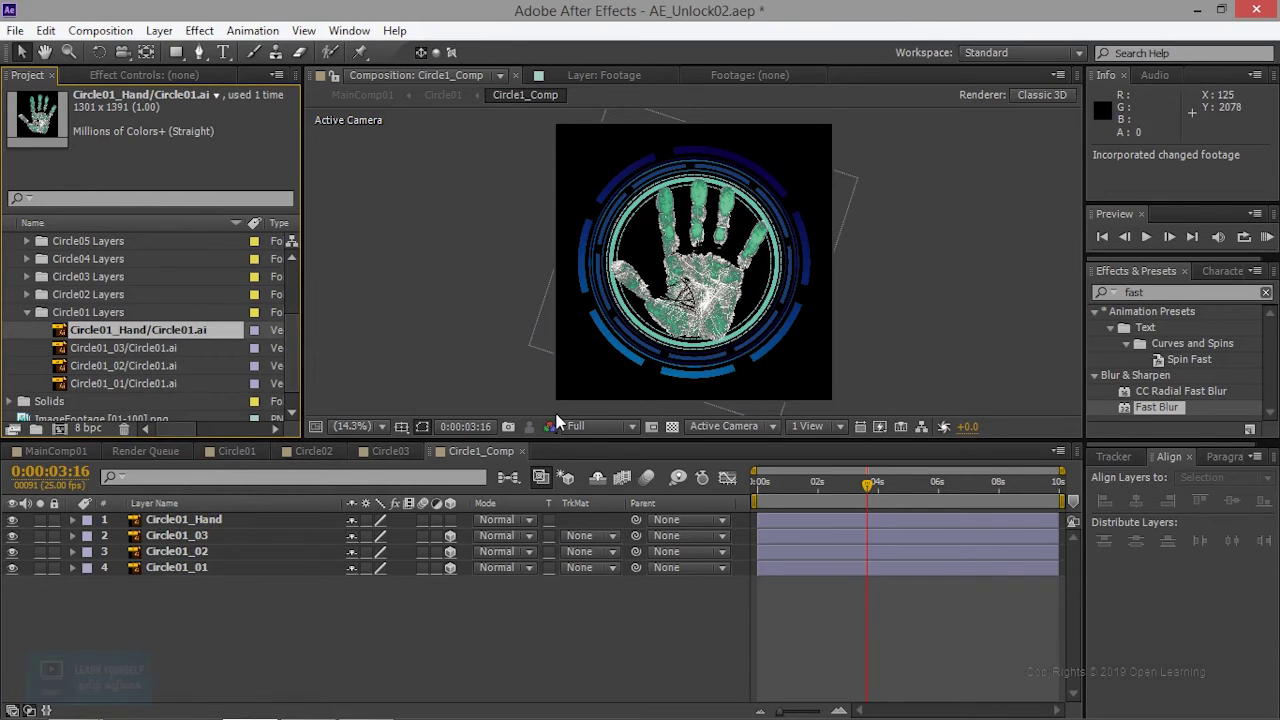
click(310, 451)
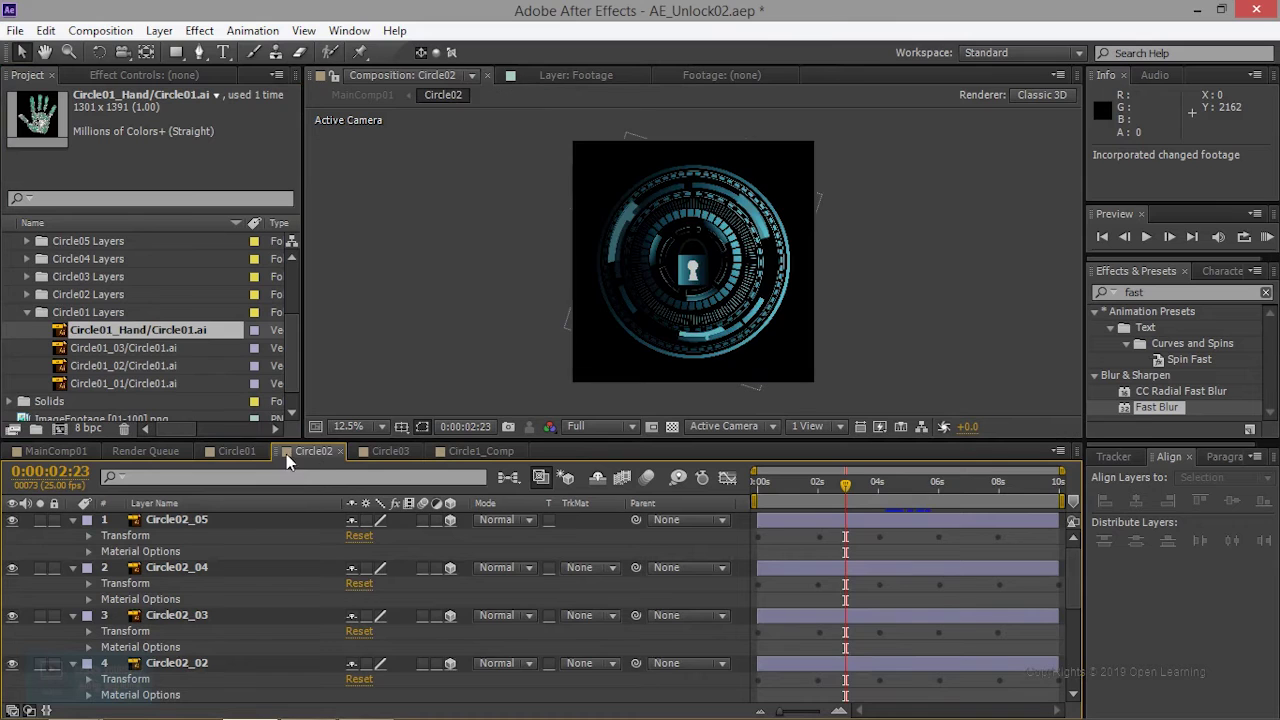
View the restyled rings in Circle01 zoomed out to 25% at an earlier frame, then switch to MainComp01.
click(237, 451)
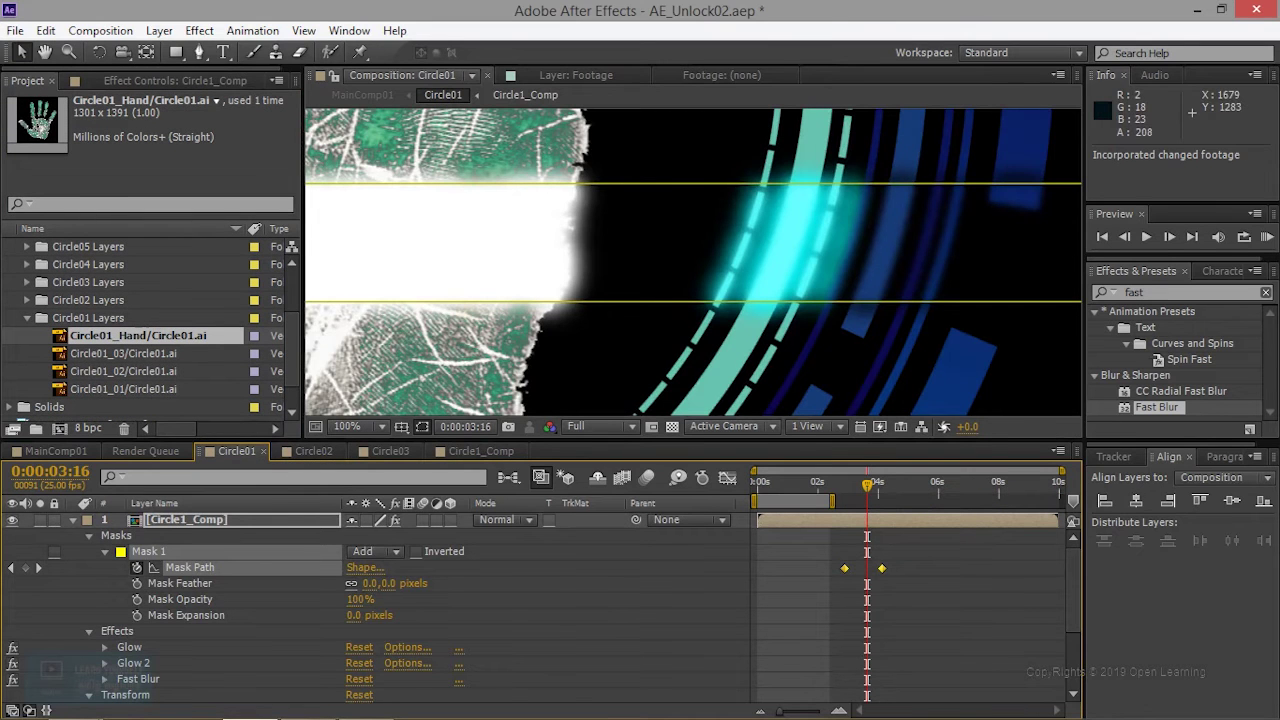
key(comma)
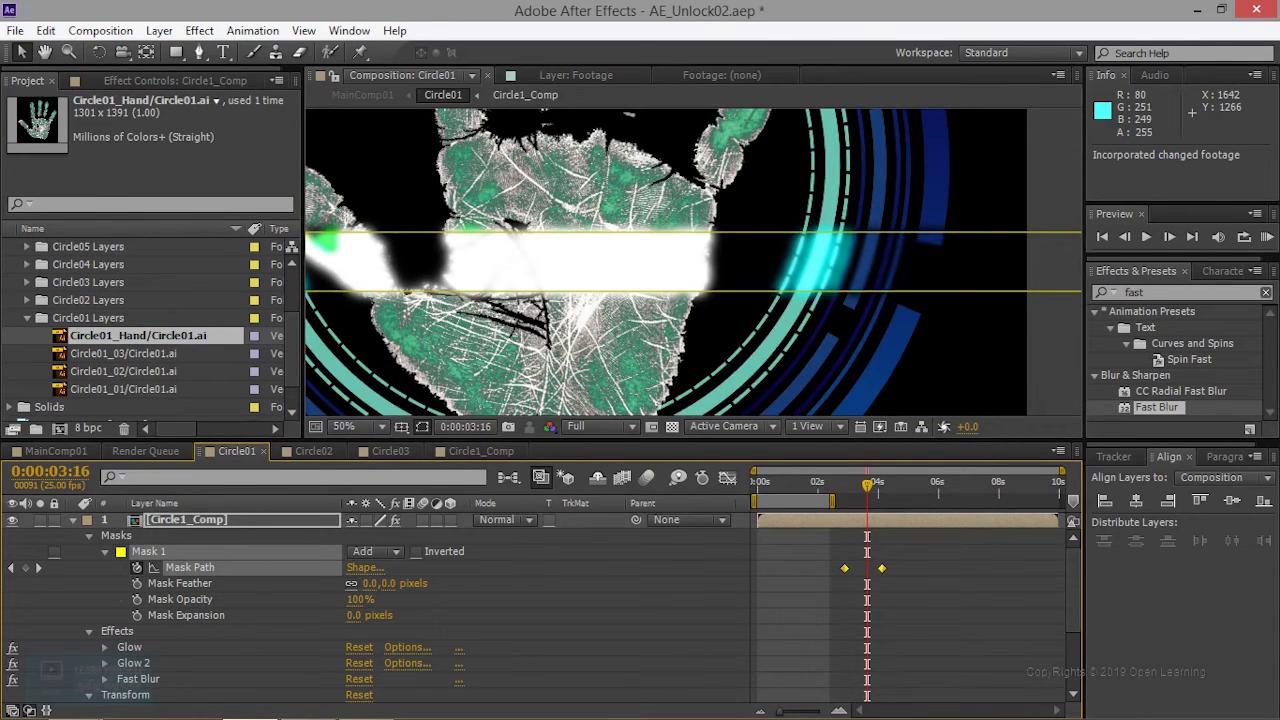
key(comma)
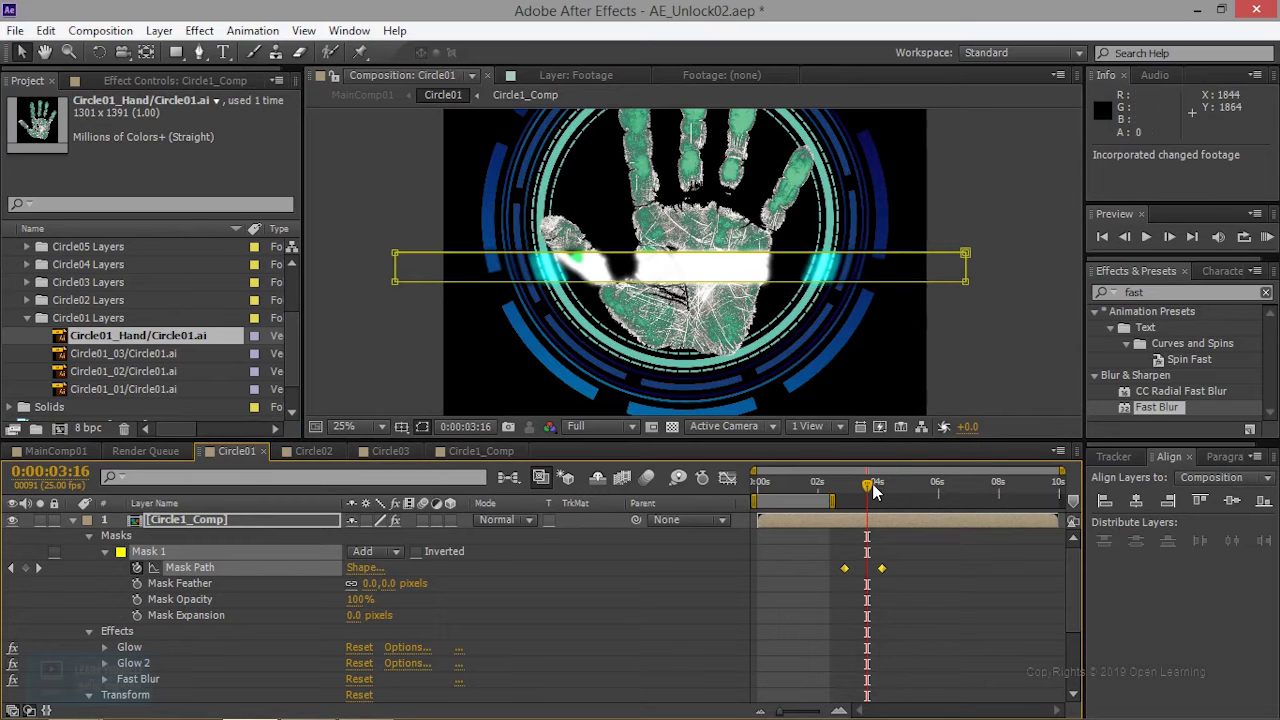
mouse_move(867, 488)
mouse_down()
mouse_move(856, 490)
mouse_move(867, 486)
mouse_up()
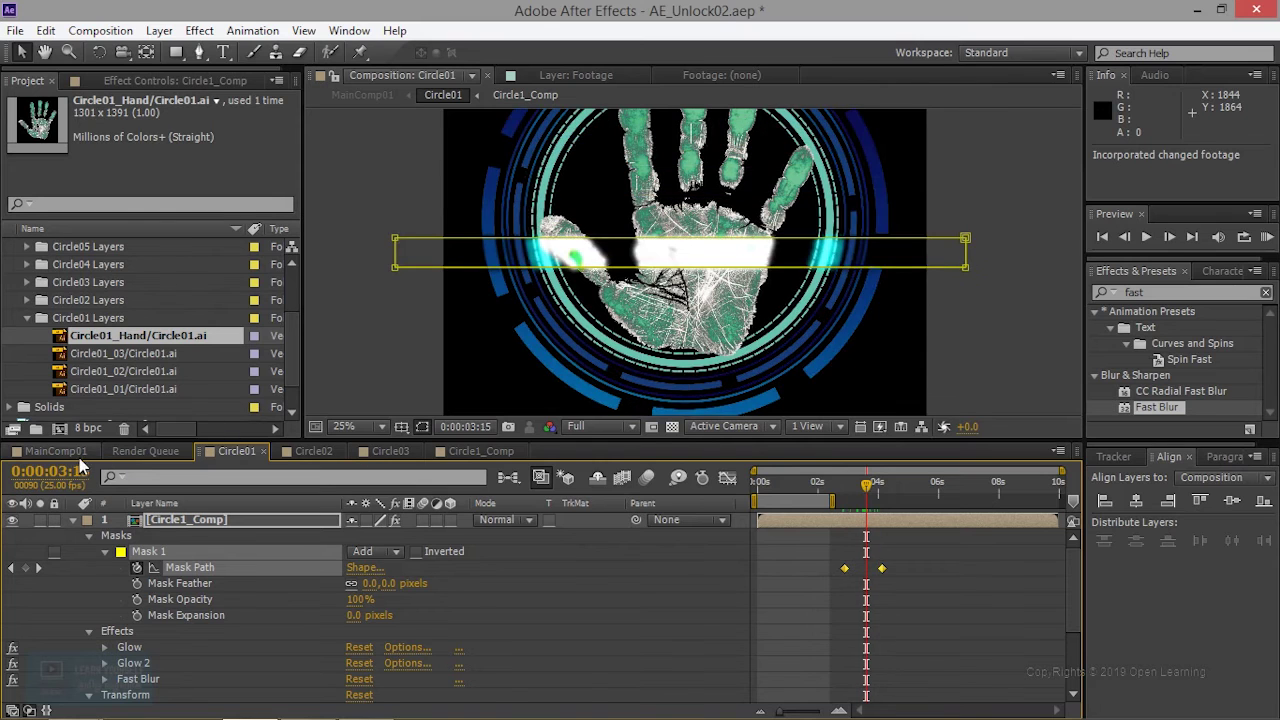
click(55, 451)
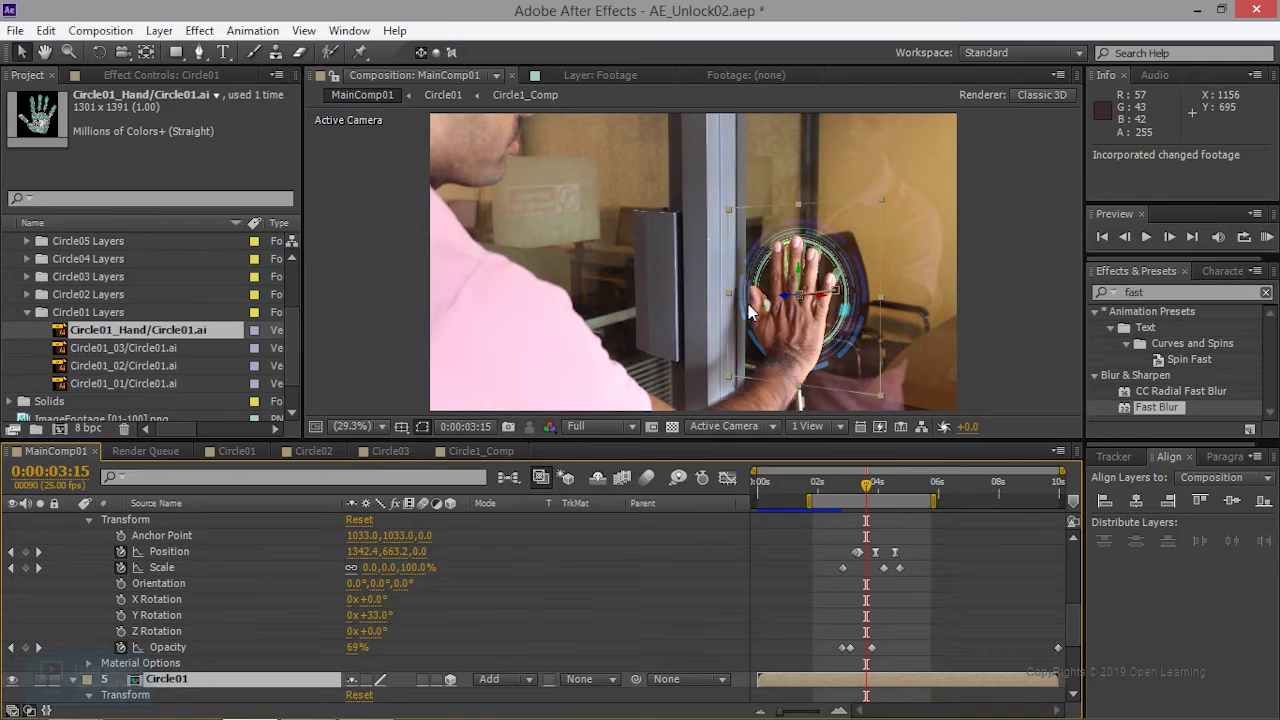
Maximize the Composition panel and play a preview of MainComp01 with the rings over the door footage.
key(grave)
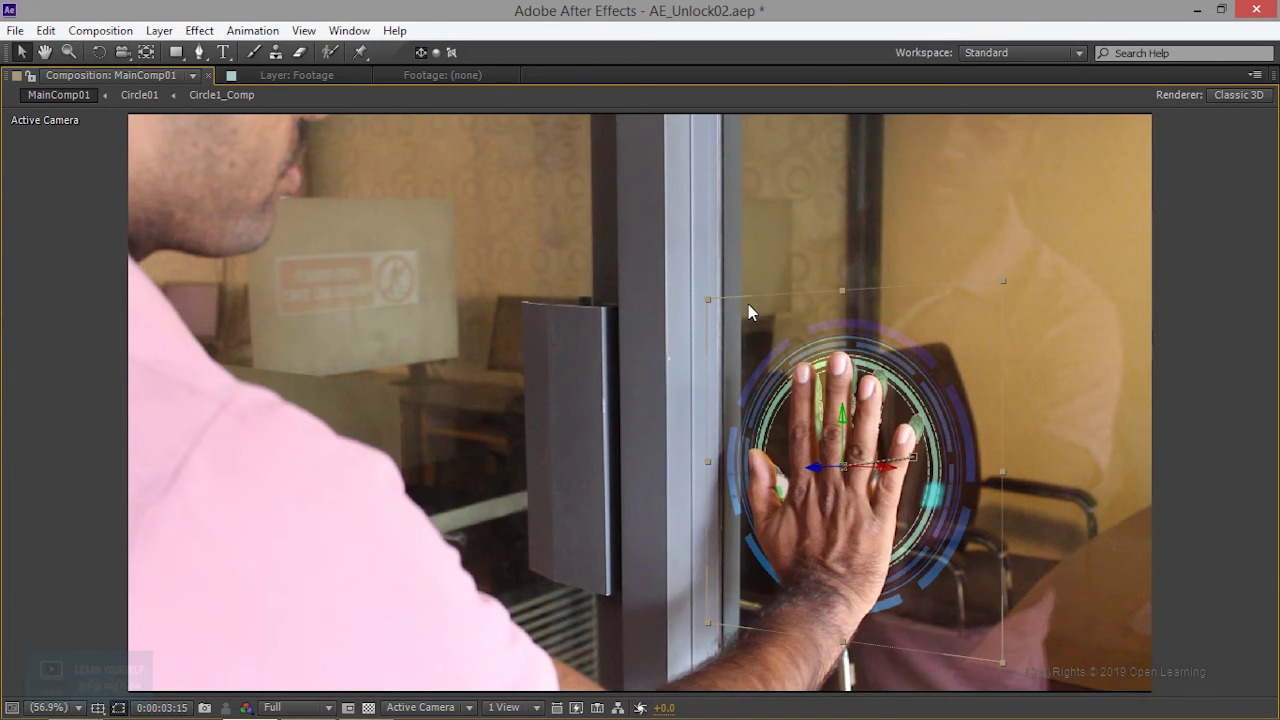
key(KP_0)
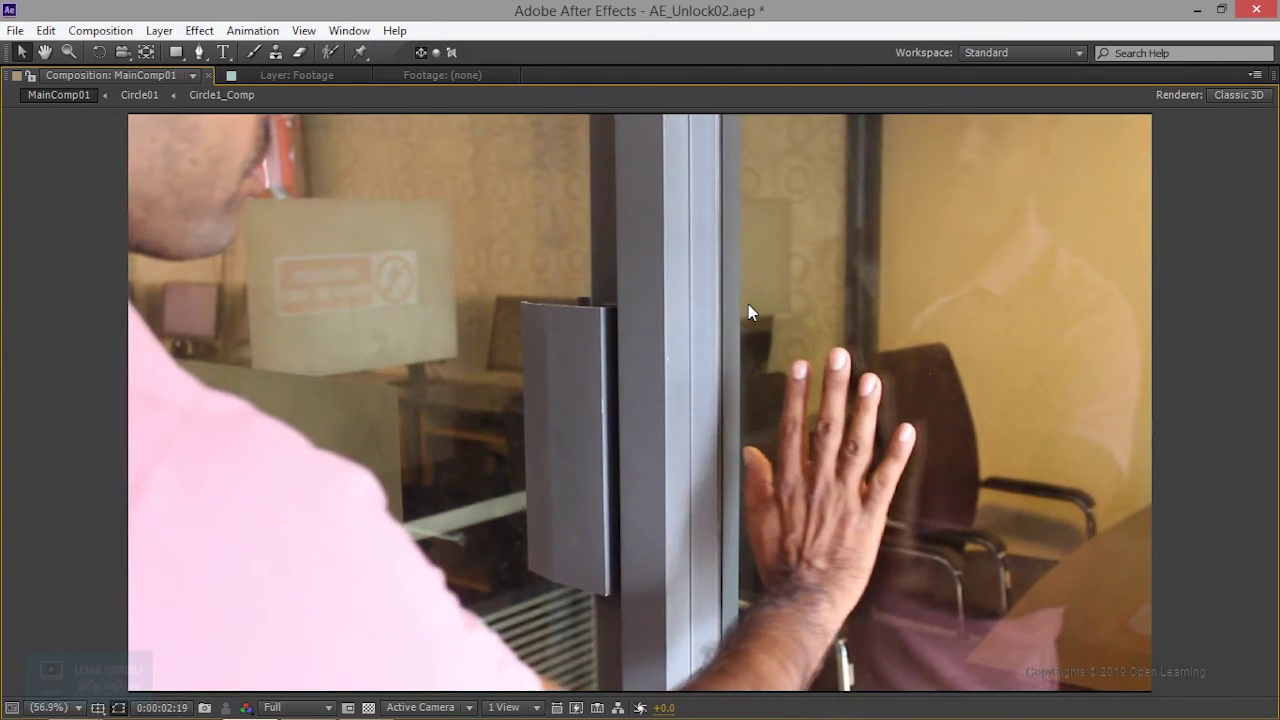